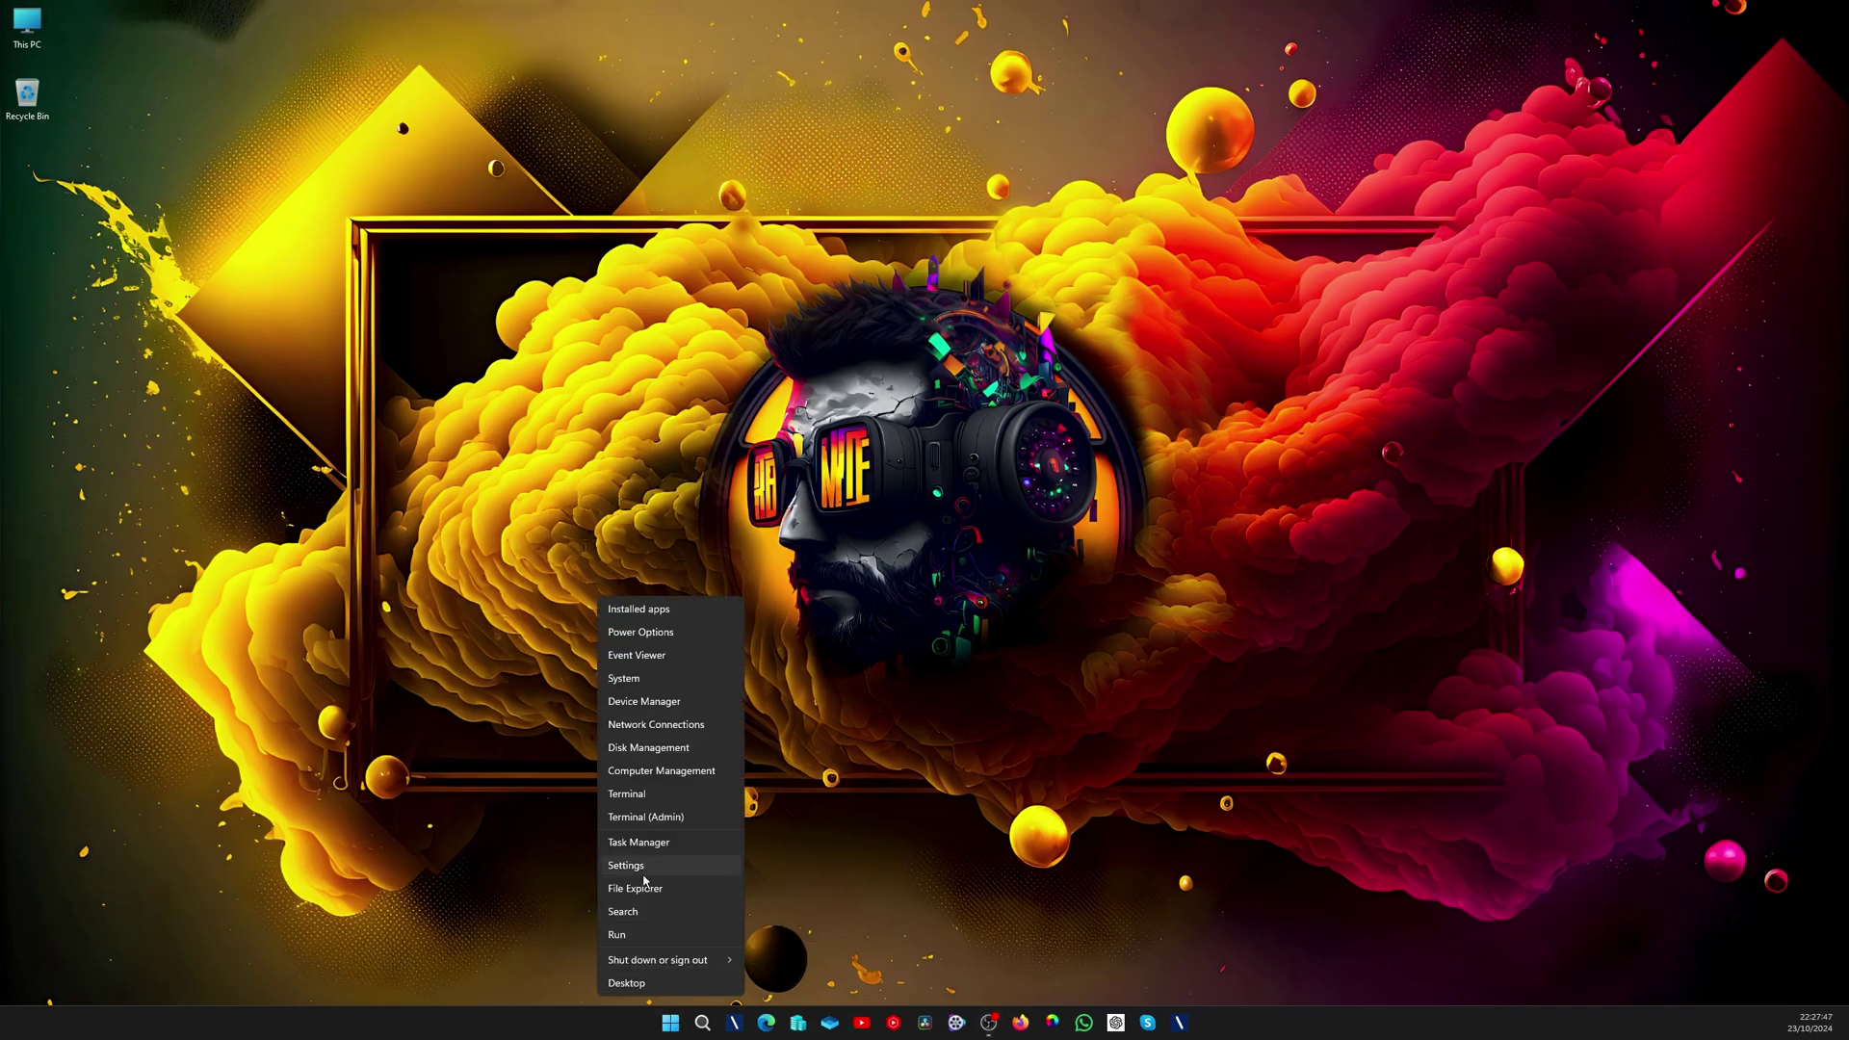
Step: Run a Windows Update check for available updates from Settings
{"action": "left_click", "coordinate": [644, 872]}
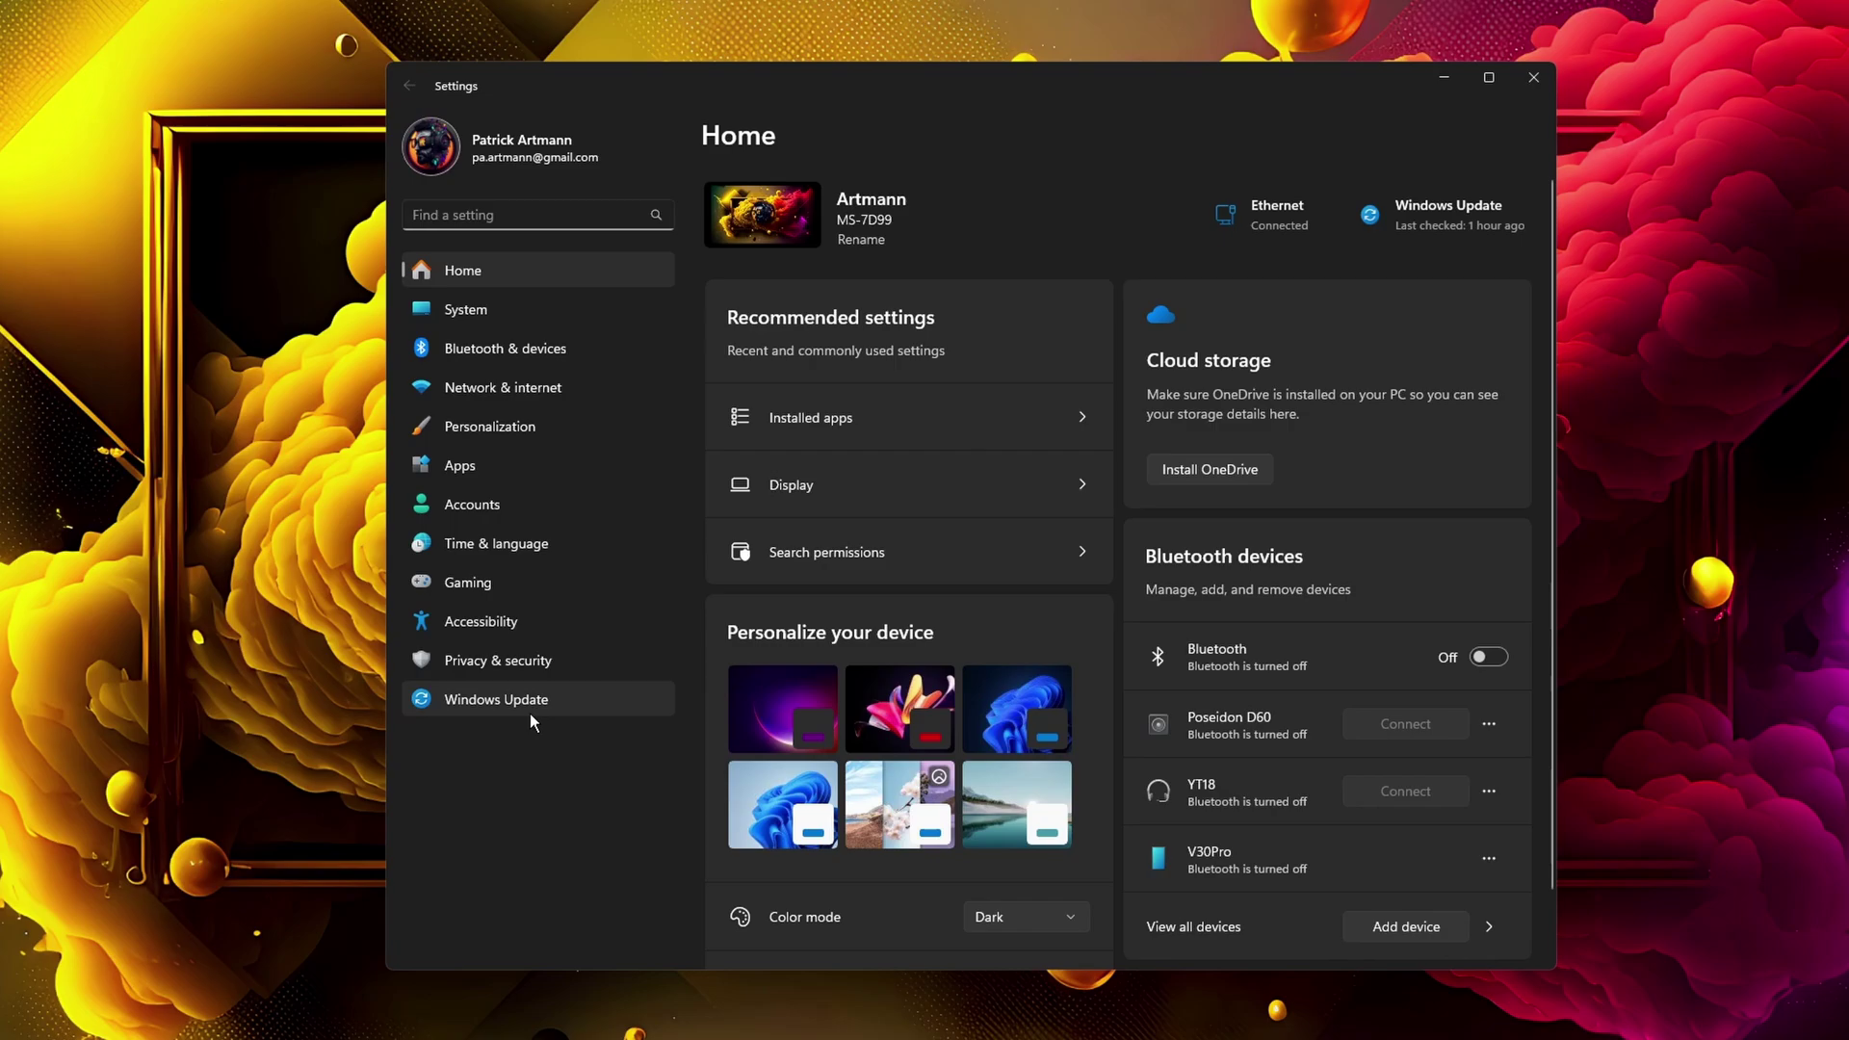
{"action": "left_click", "coordinate": [524, 711]}
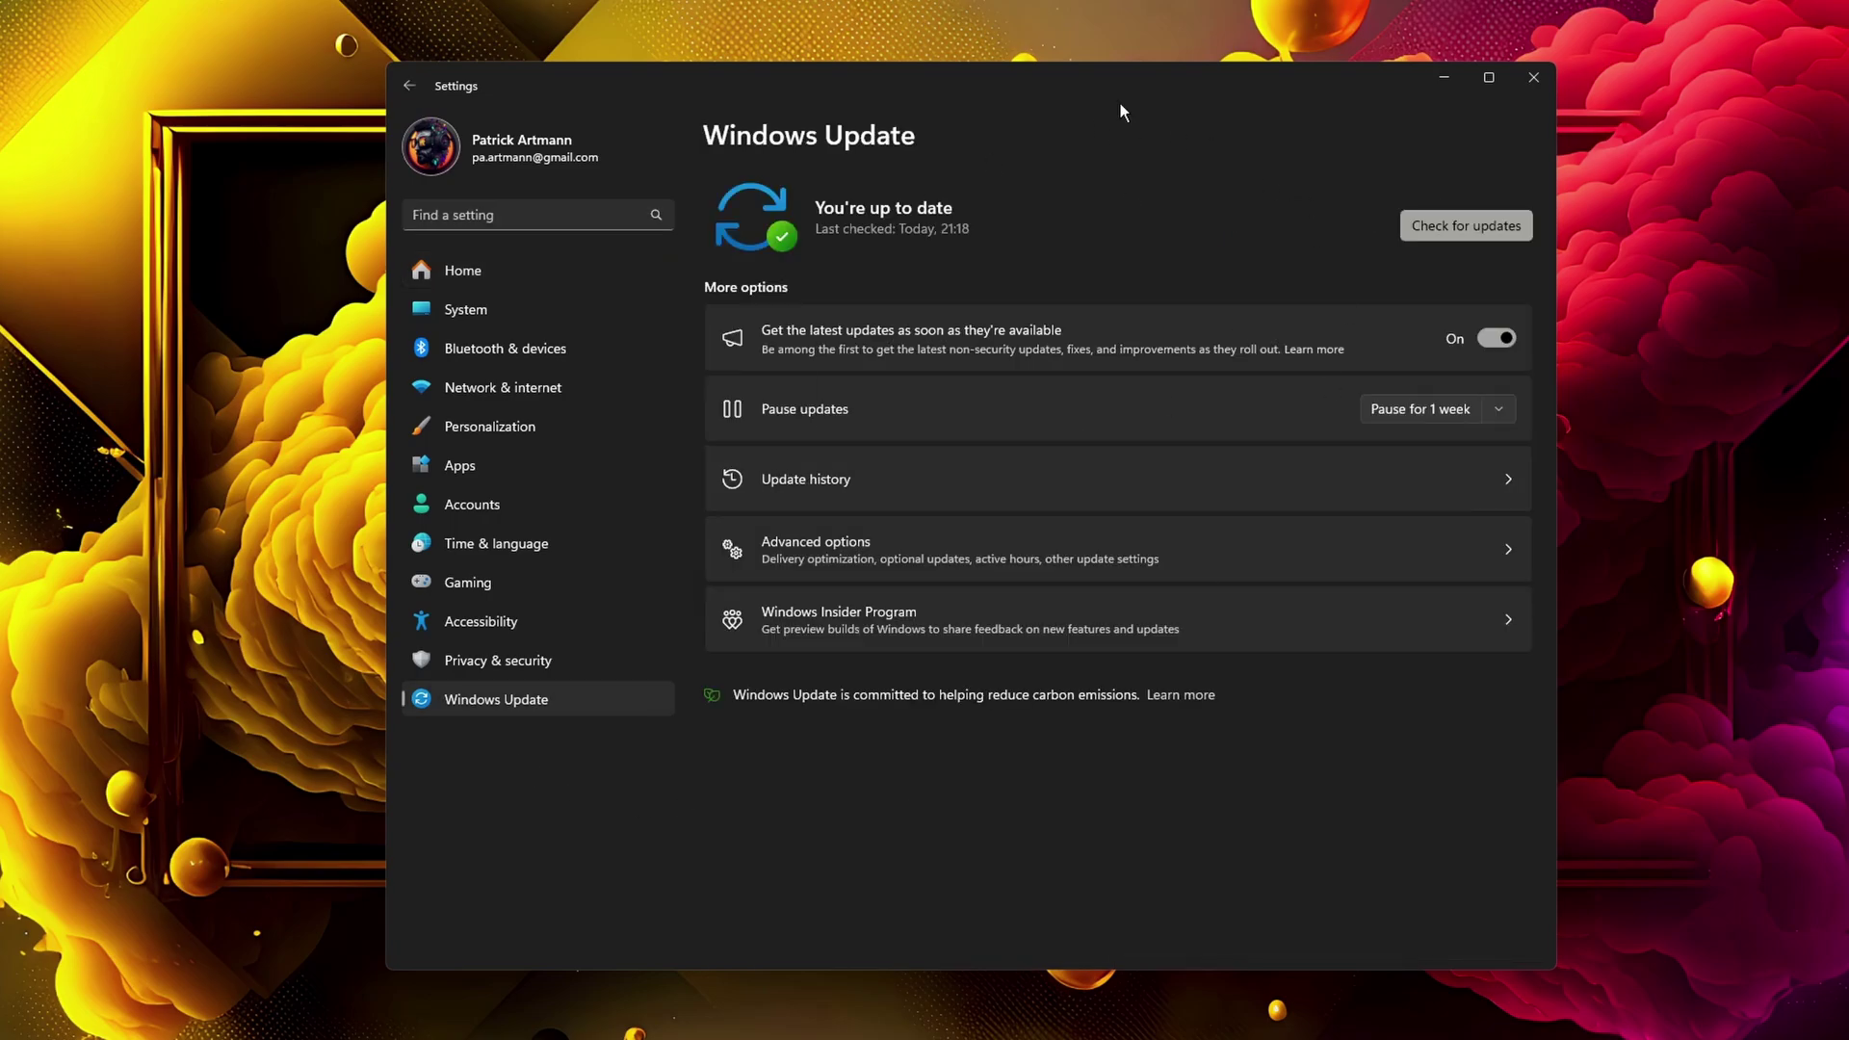
{"action": "left_click", "coordinate": [1471, 223]}
Step: View System > About to confirm the PC runs Windows 11 Pro version 23H2
{"action": "left_click", "coordinate": [443, 310]}
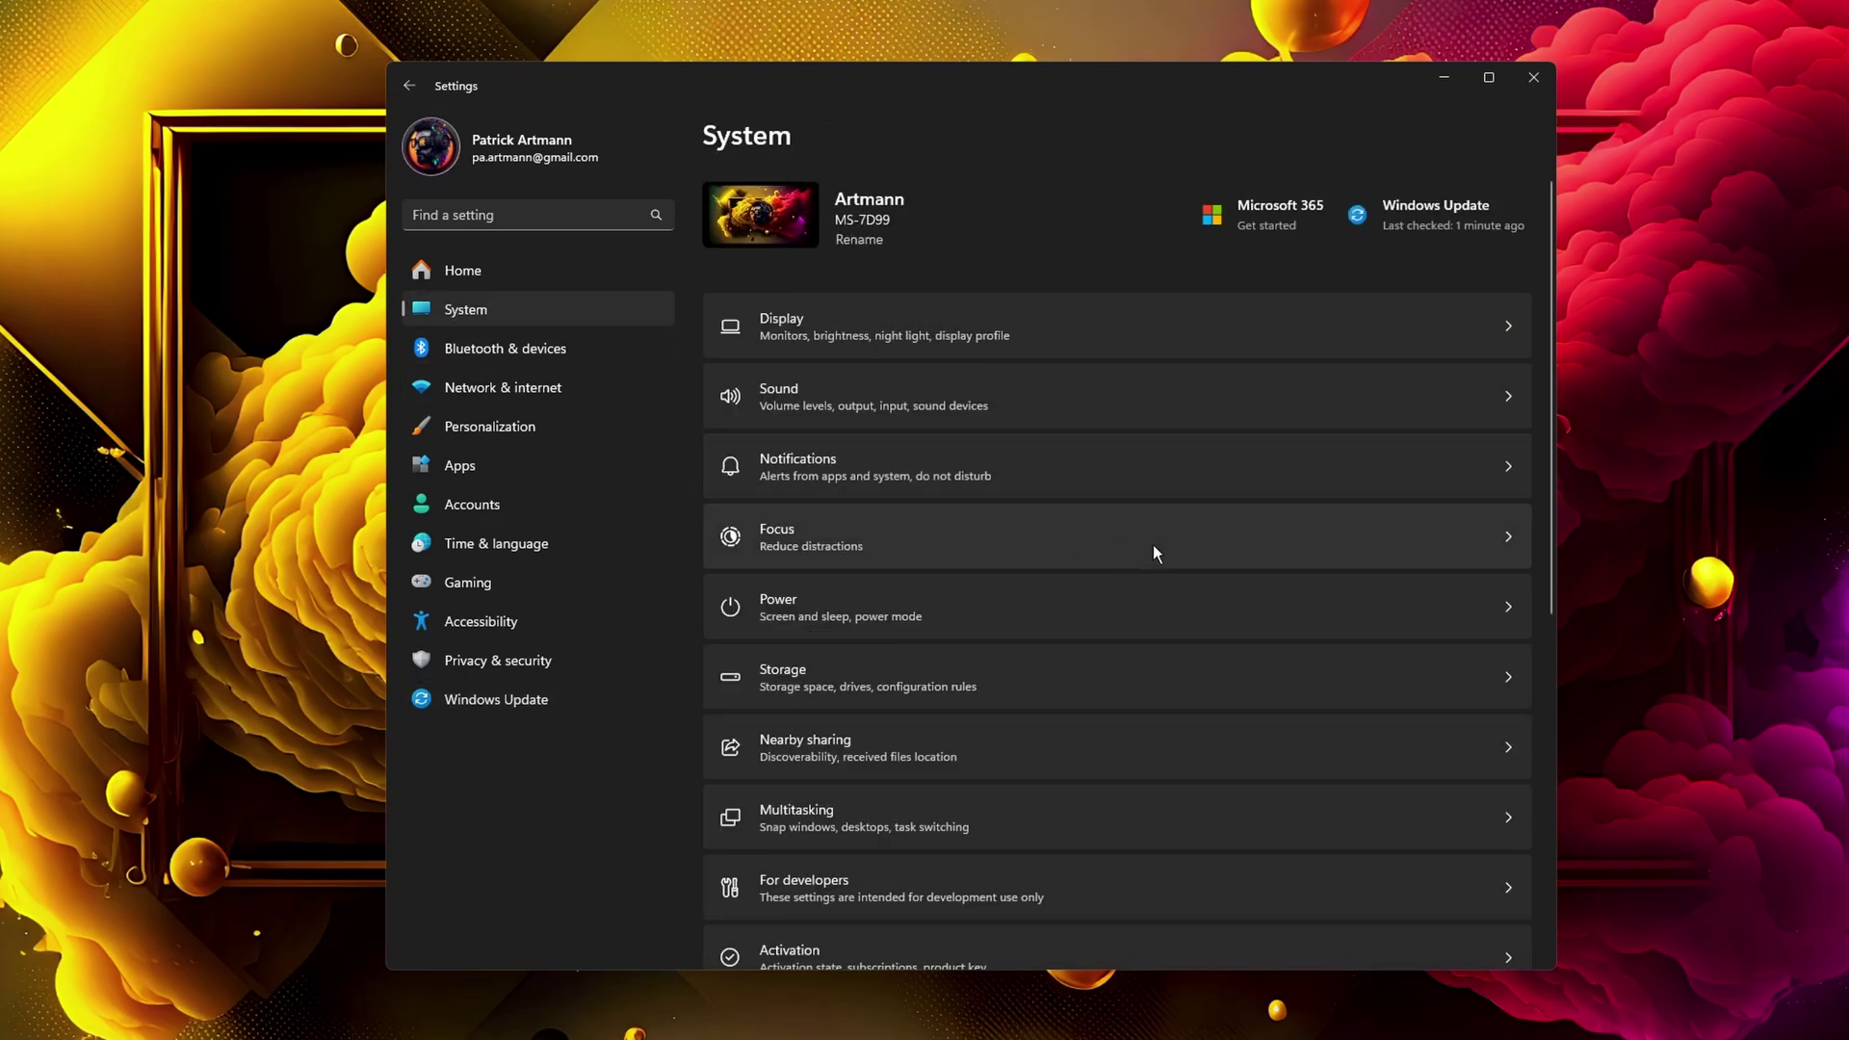
{"action": "scroll", "coordinate": [1137, 578], "scroll_direction": "down", "scroll_amount": 2}
{"action": "scroll", "coordinate": [1119, 615], "scroll_direction": "down", "scroll_amount": 5}
{"action": "left_click", "coordinate": [942, 880]}
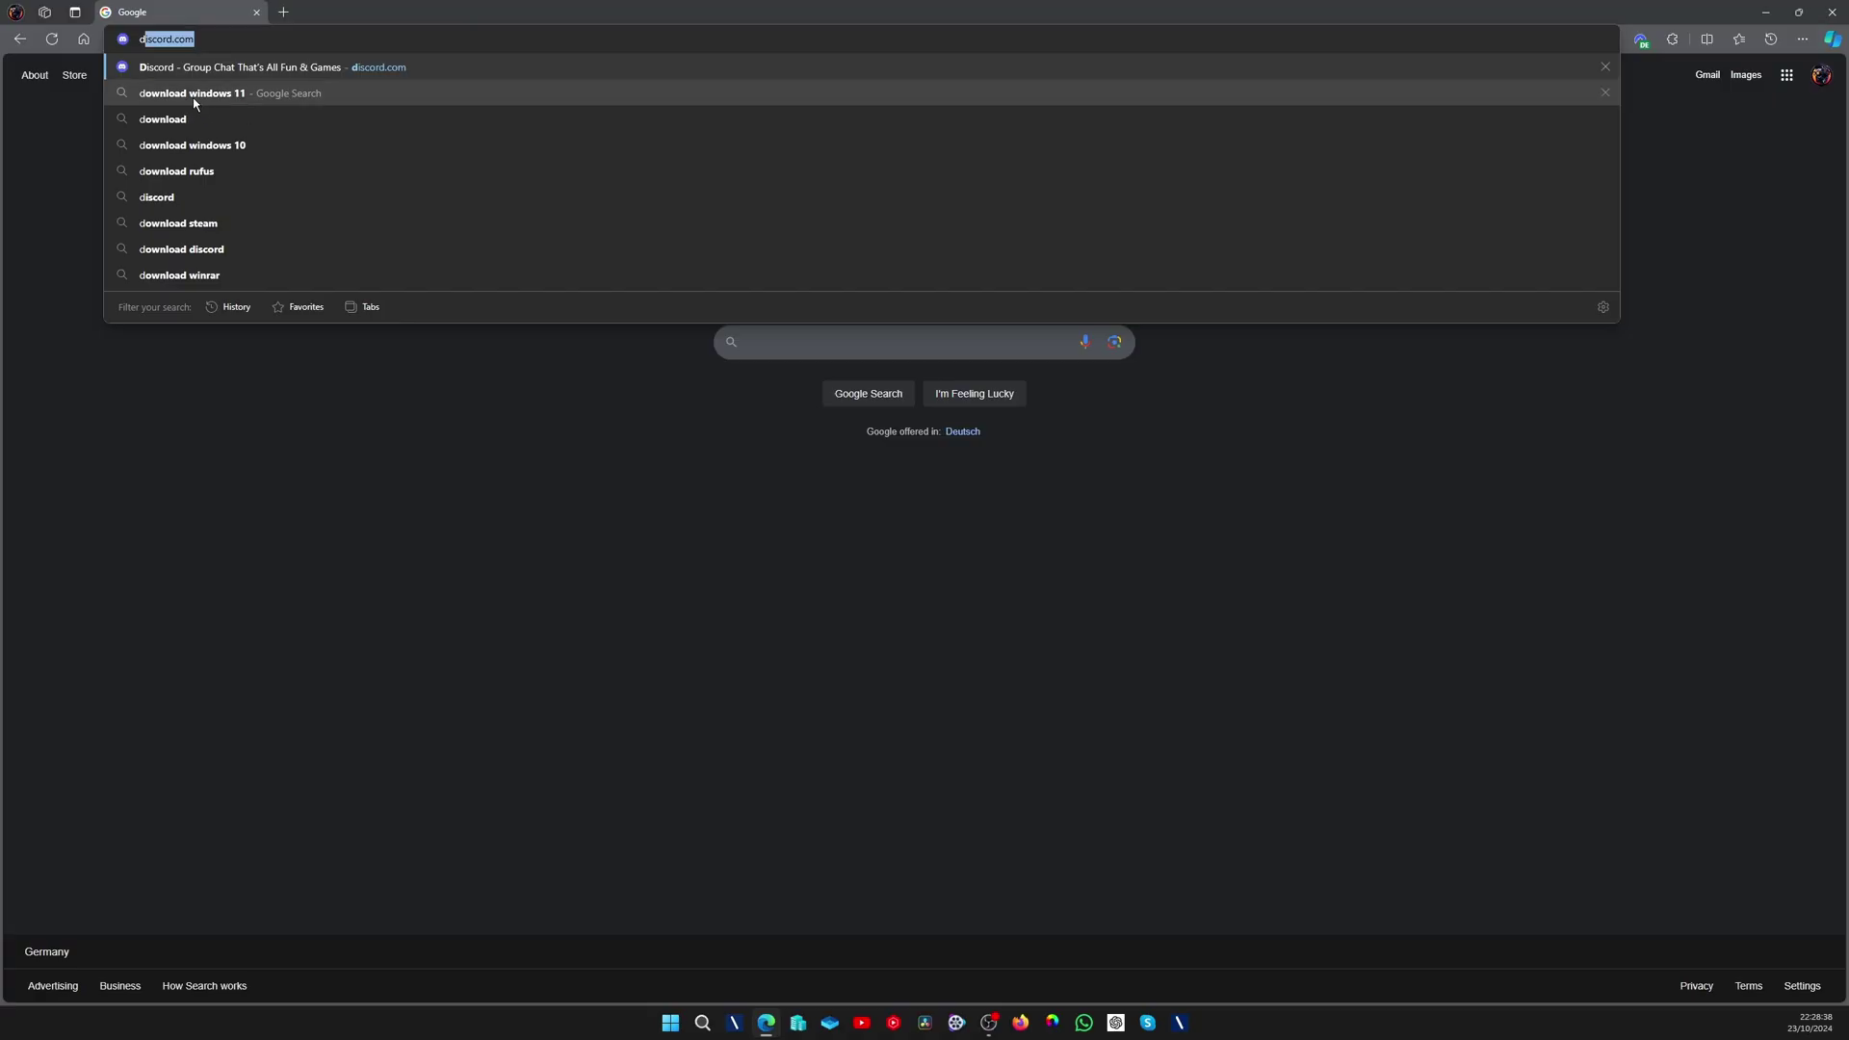
Step: Search 'download windows 11' and select the multi-edition x64 Windows 11 ISO
{"action": "key", "text": "Return"}
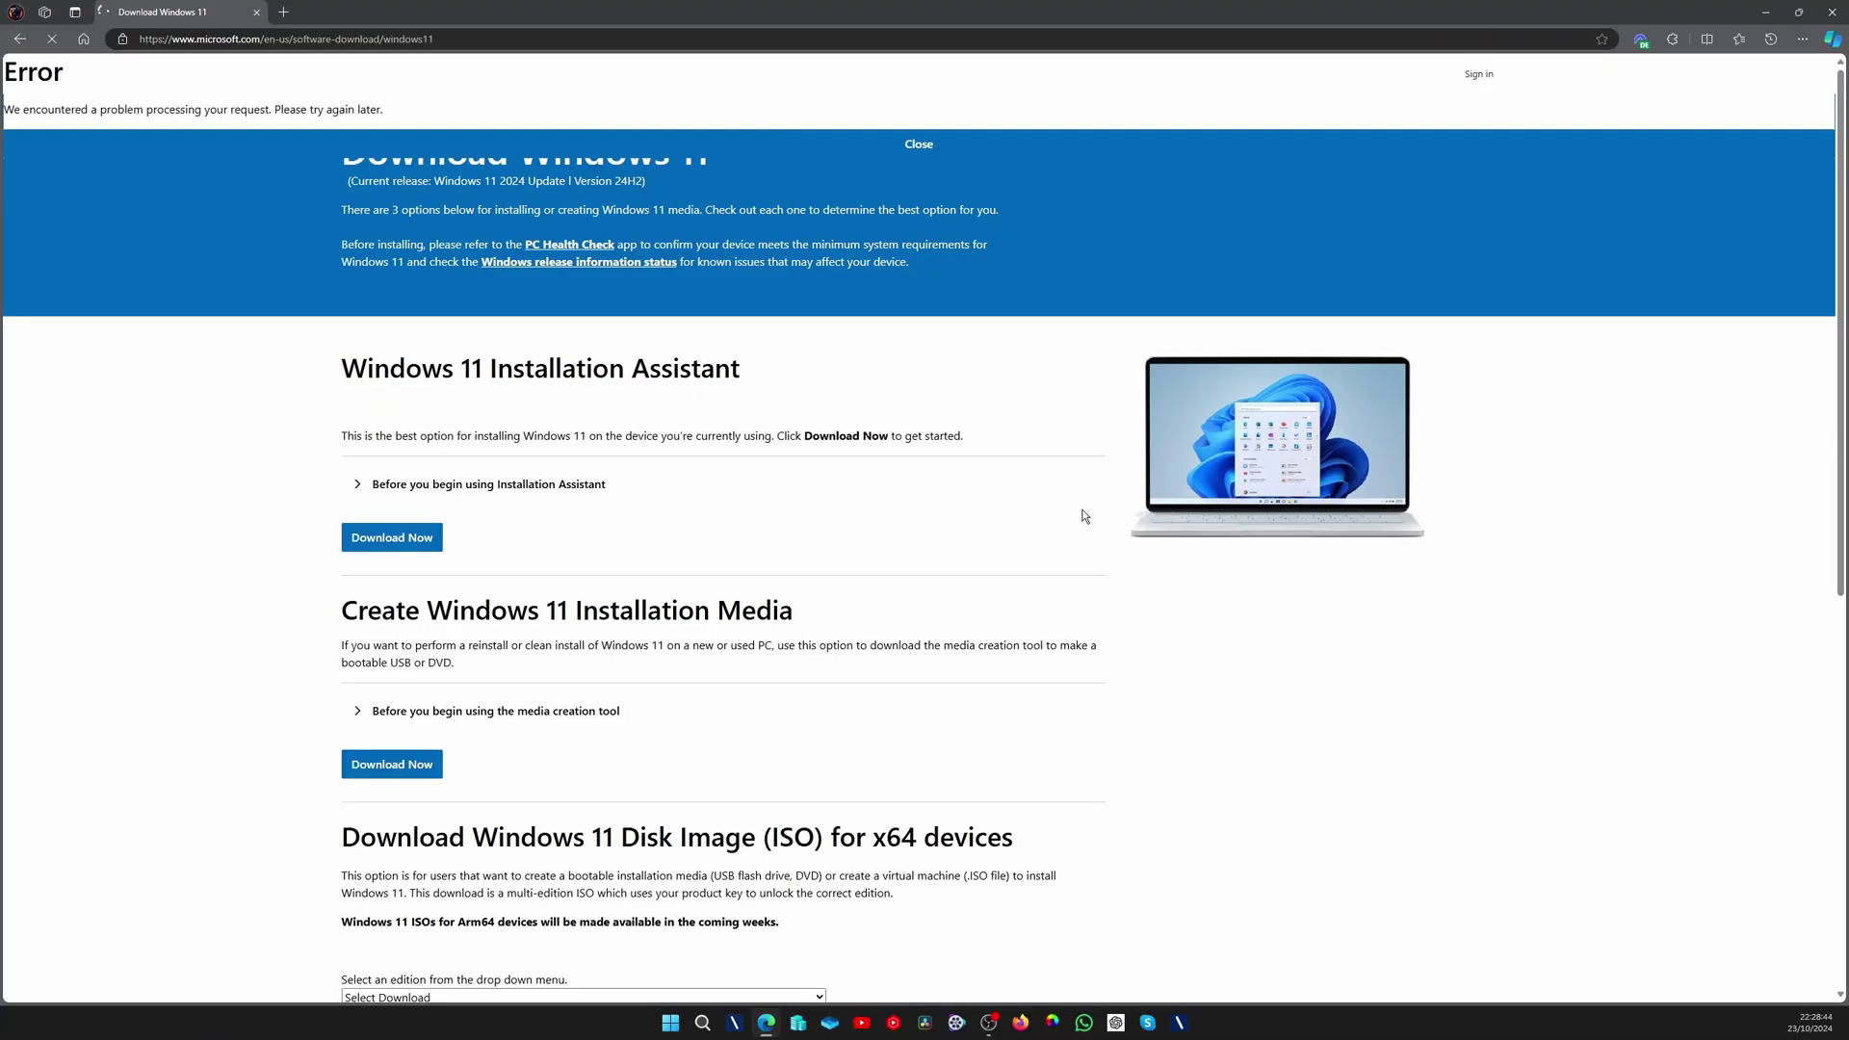
{"action": "scroll", "coordinate": [796, 627], "scroll_direction": "down", "scroll_amount": 6}
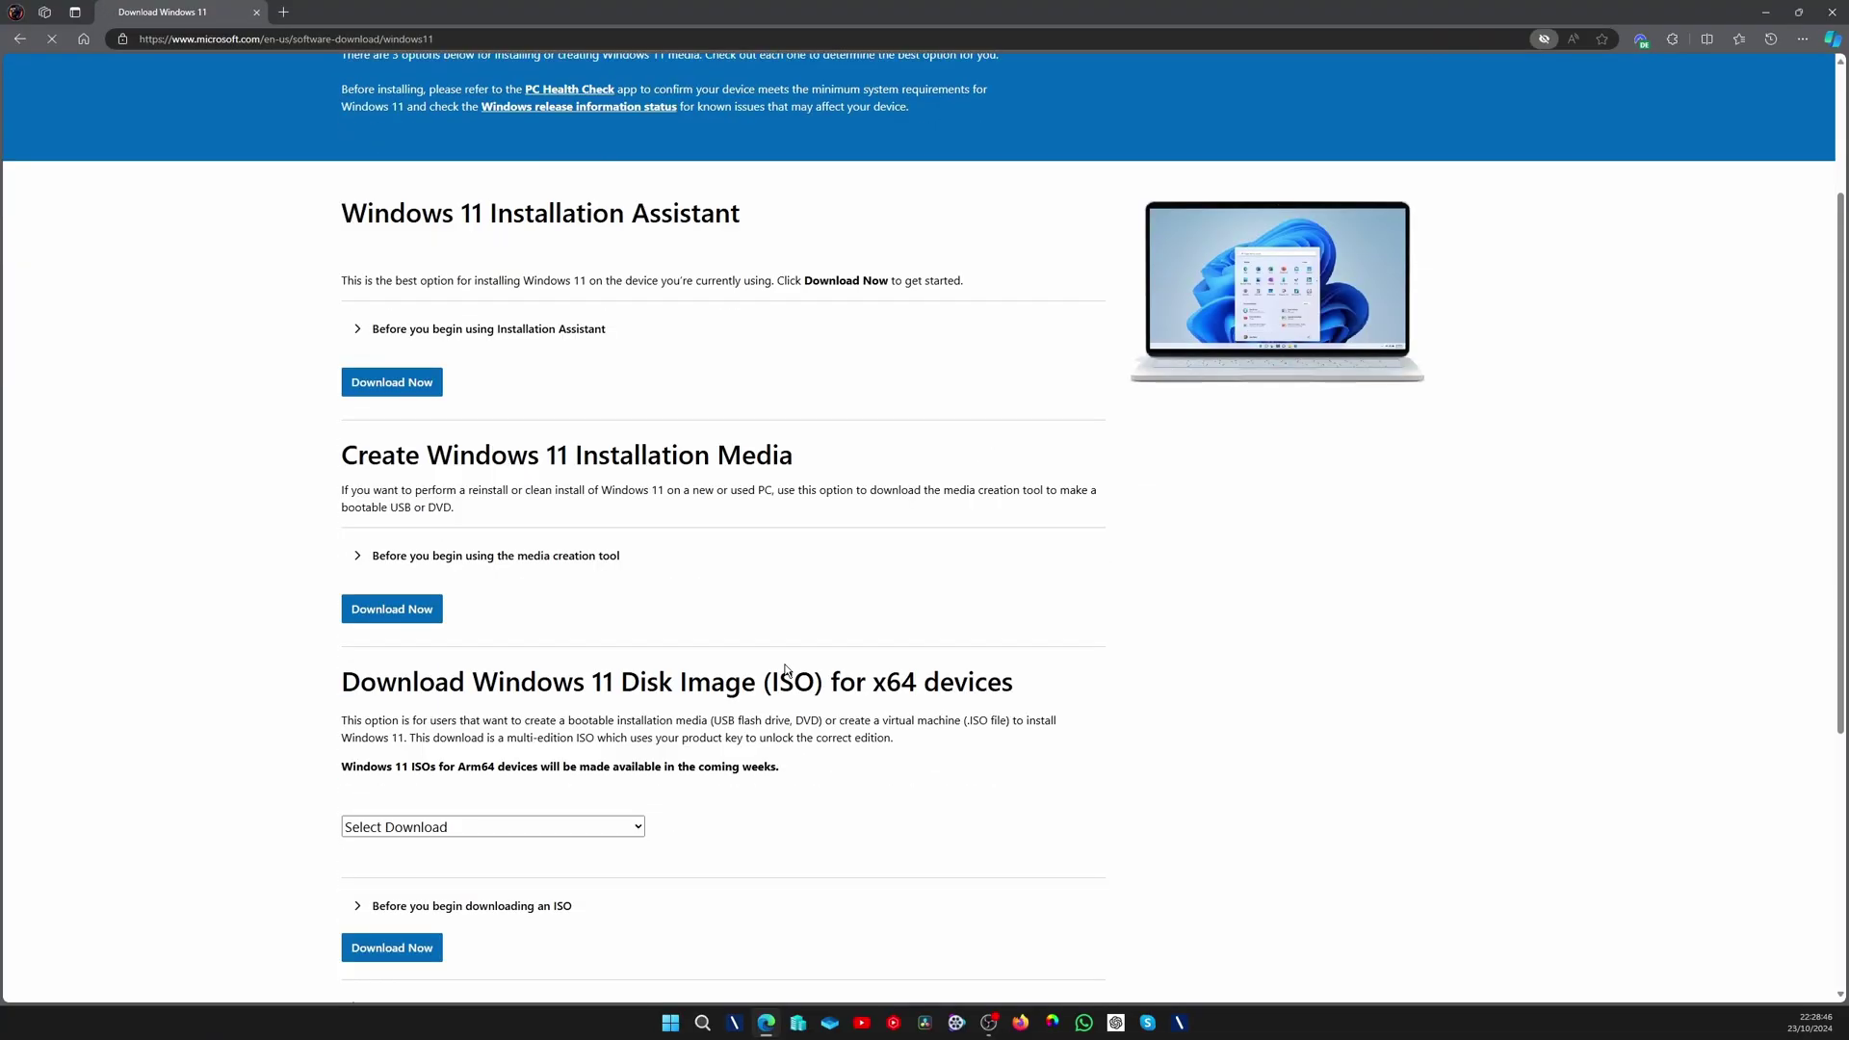
{"action": "scroll", "coordinate": [796, 676], "scroll_direction": "up", "scroll_amount": 1}
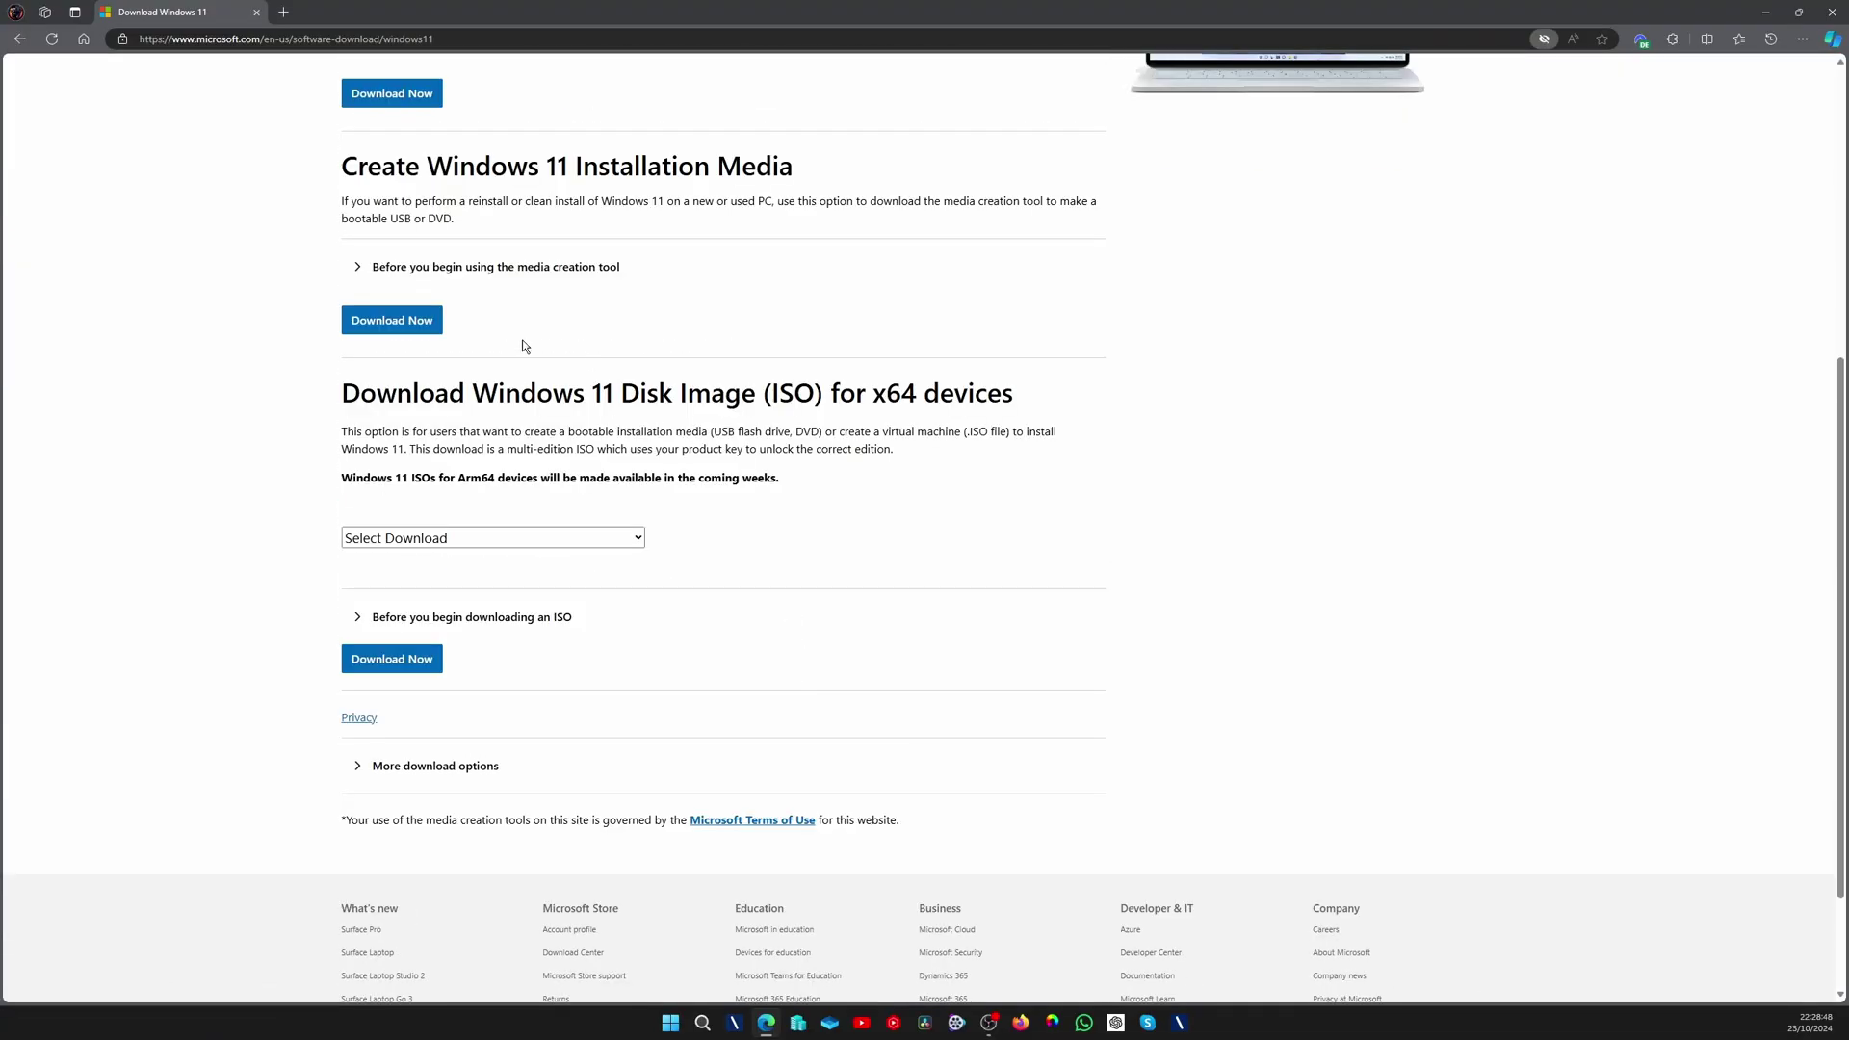
{"action": "left_click", "coordinate": [520, 537]}
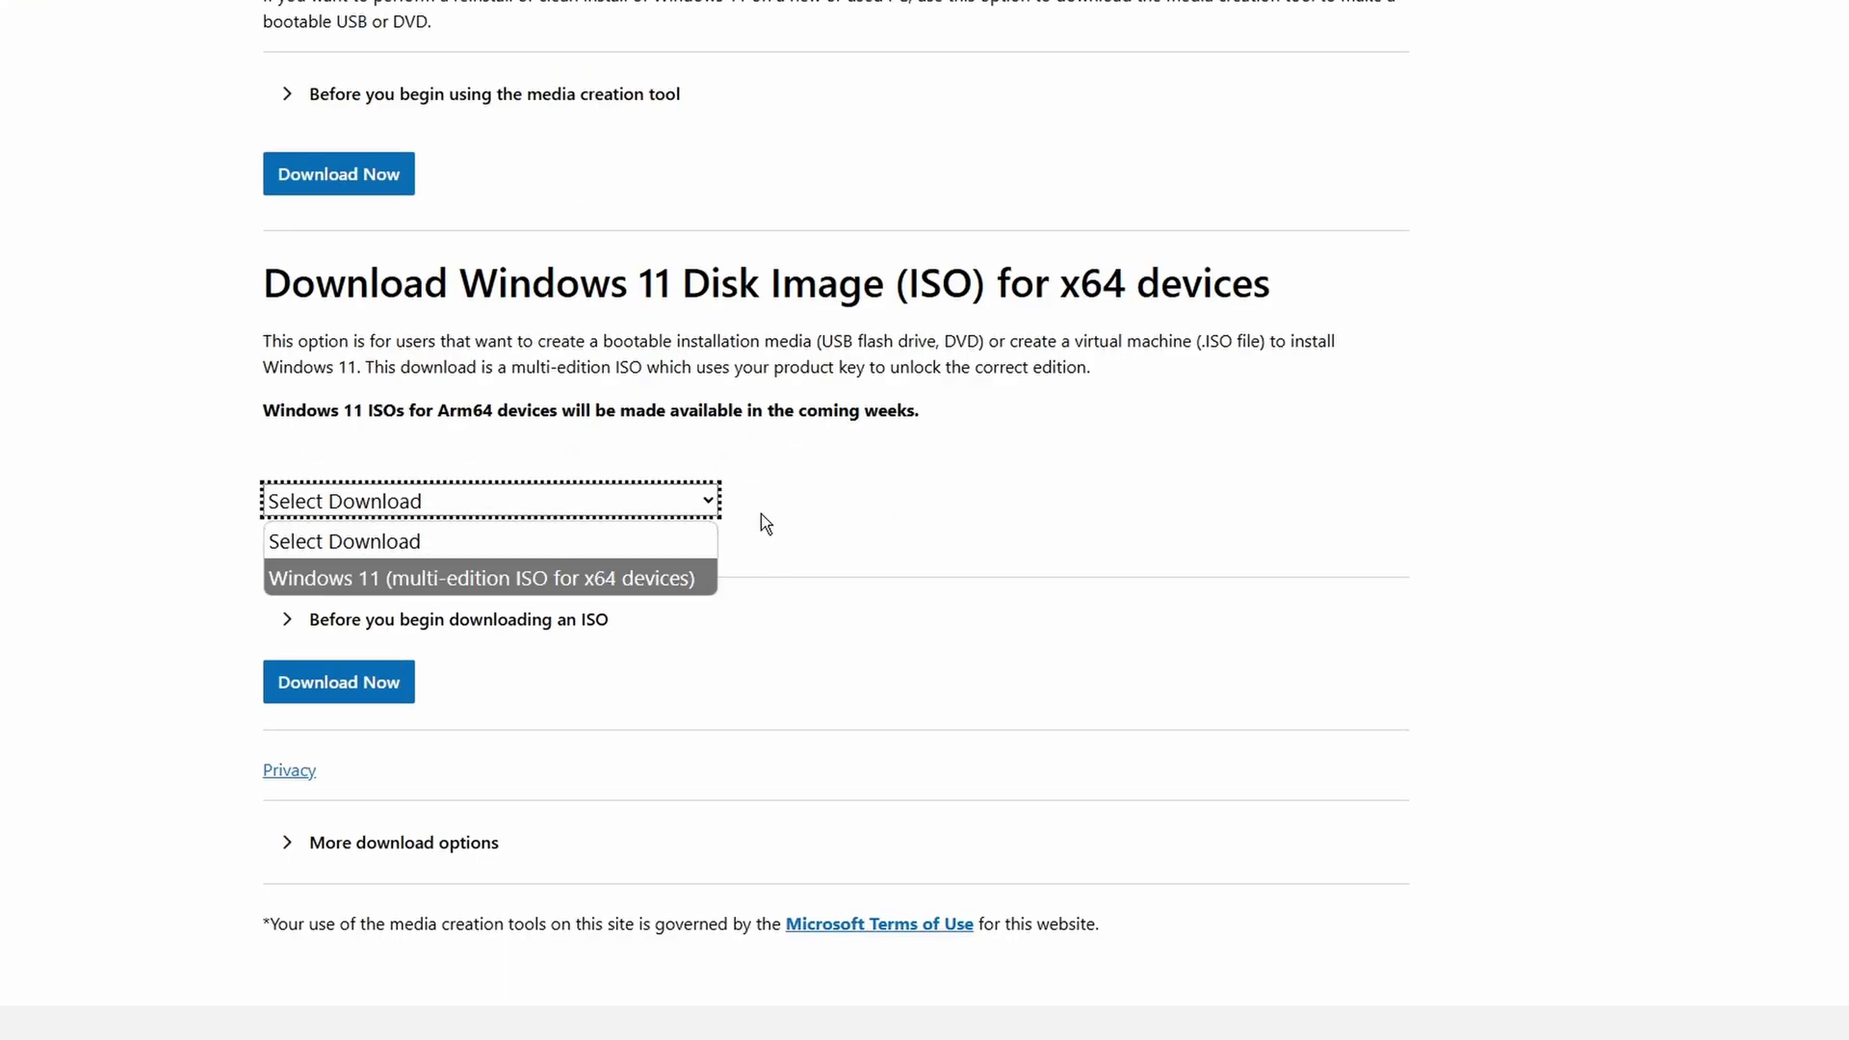
{"action": "left_click", "coordinate": [412, 583]}
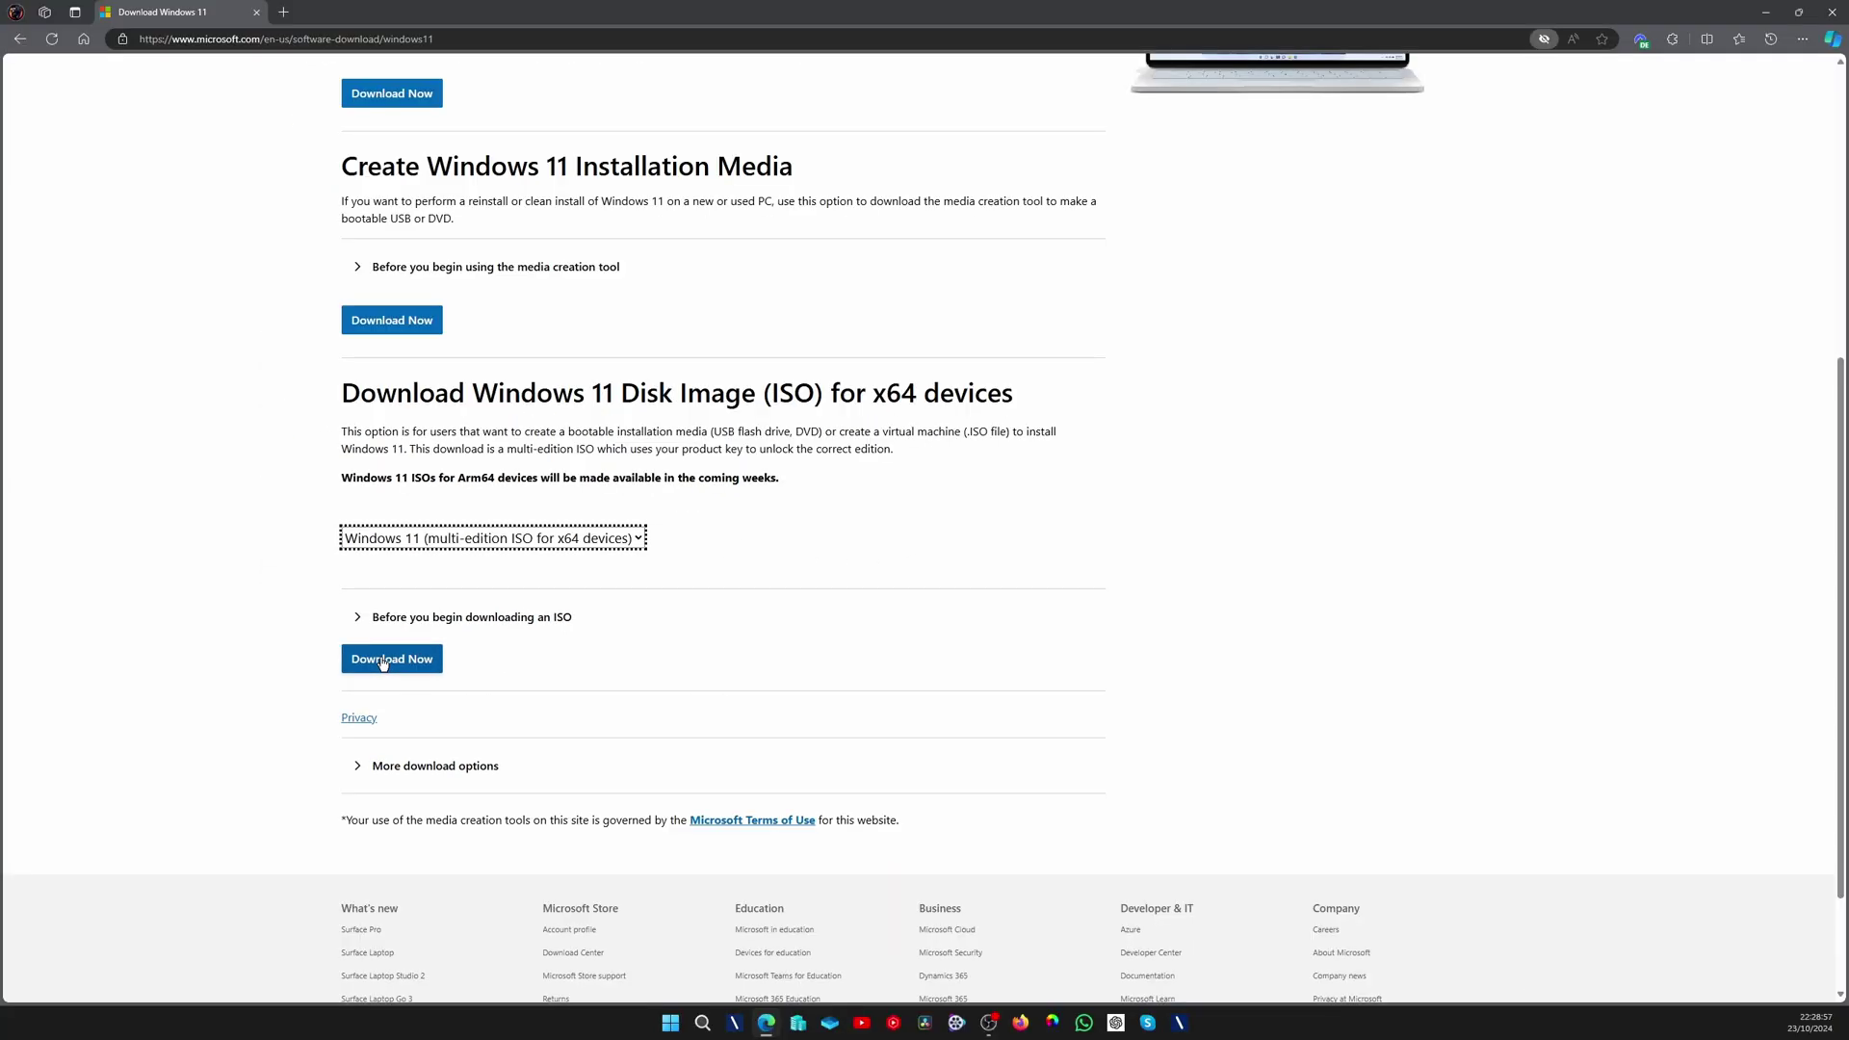
Step: Generate the English (United States) 64-bit ISO download link, then close Edge
{"action": "left_click", "coordinate": [384, 661]}
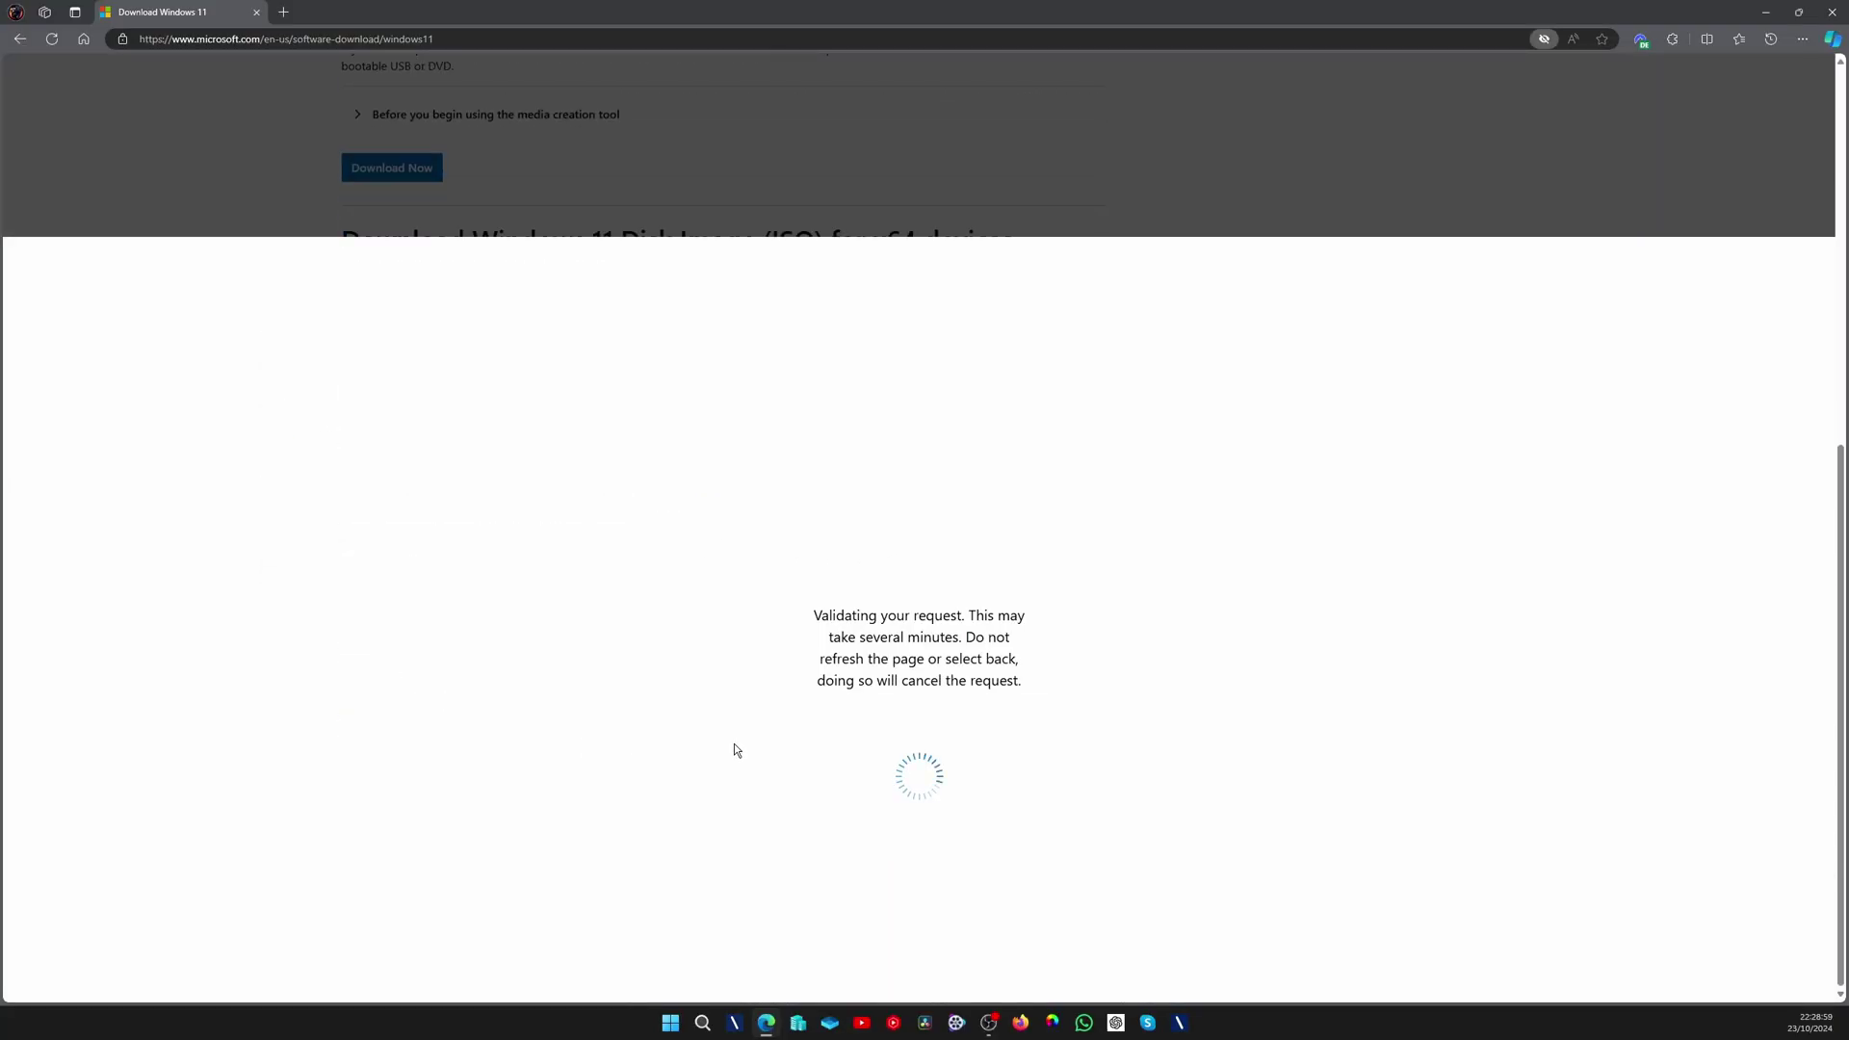
{"action": "scroll", "coordinate": [460, 447], "scroll_direction": "down", "scroll_amount": 4}
{"action": "left_click", "coordinate": [460, 441]}
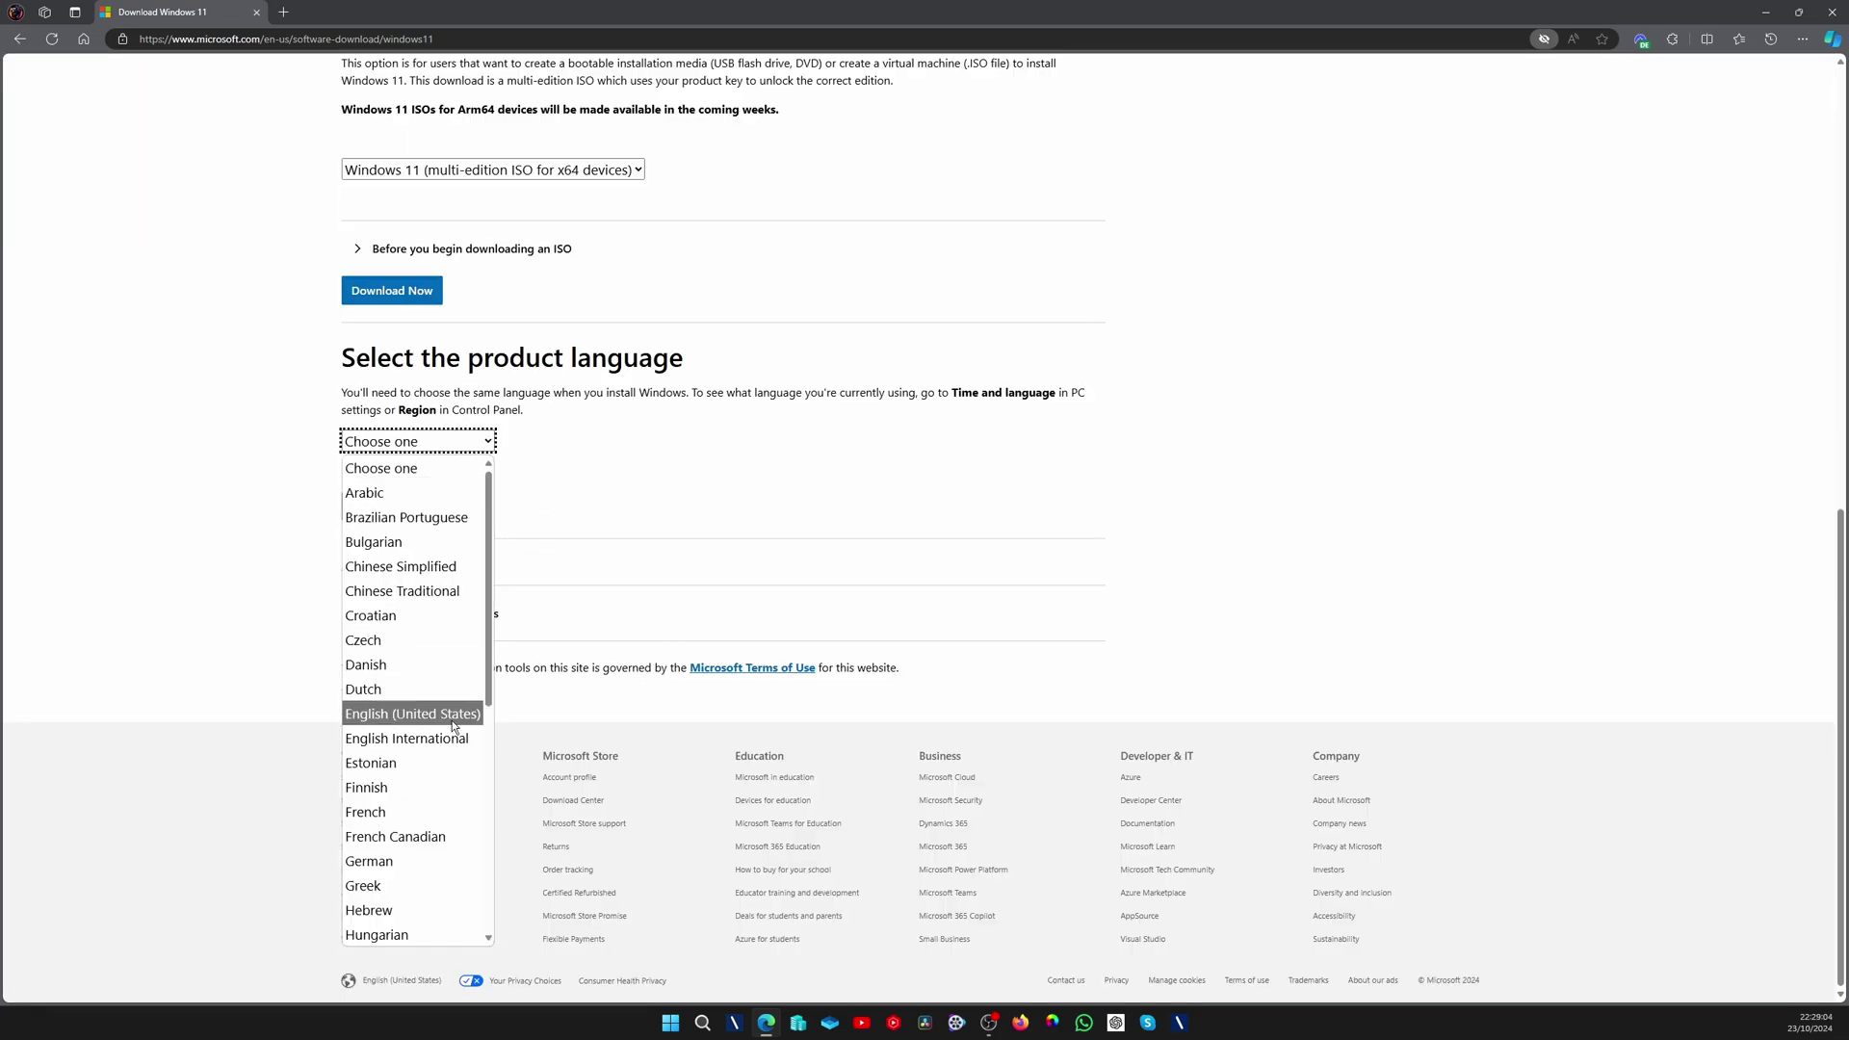
{"action": "scroll", "coordinate": [441, 710], "scroll_direction": "down", "scroll_amount": 1}
{"action": "left_click", "coordinate": [441, 646]}
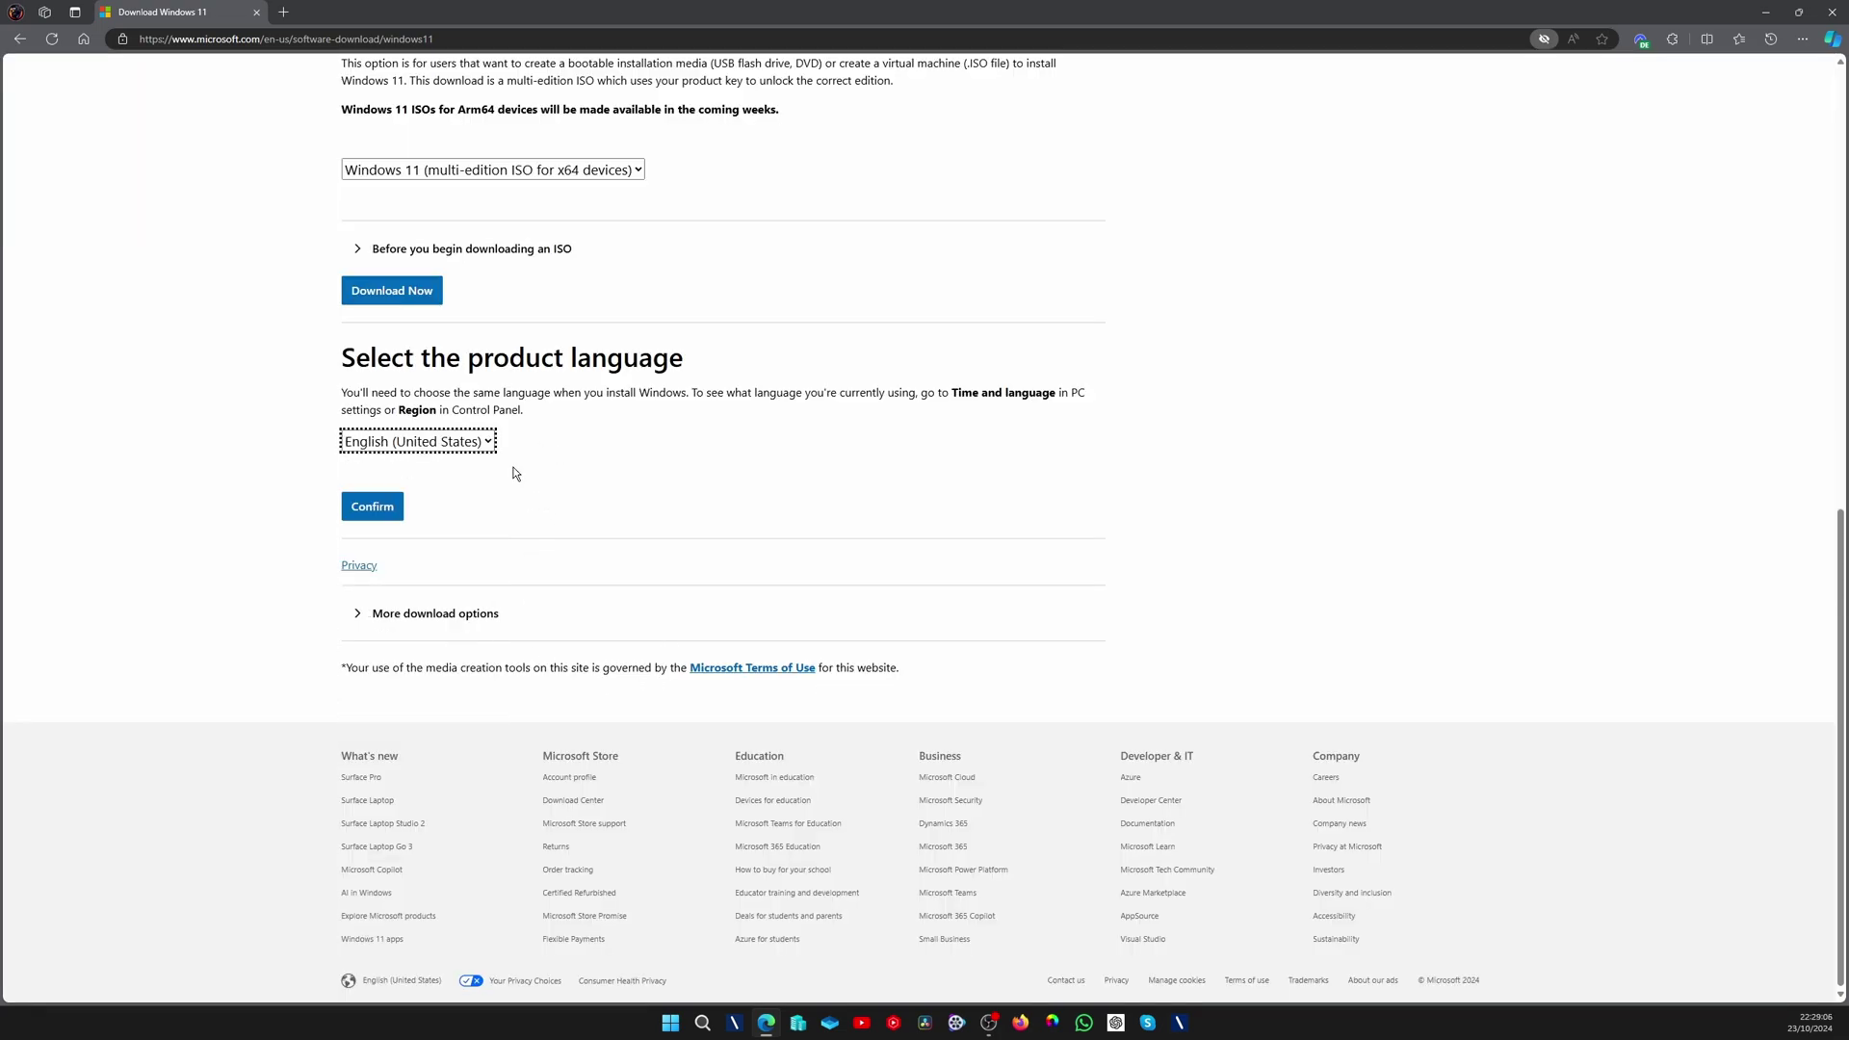
{"action": "left_click", "coordinate": [394, 508]}
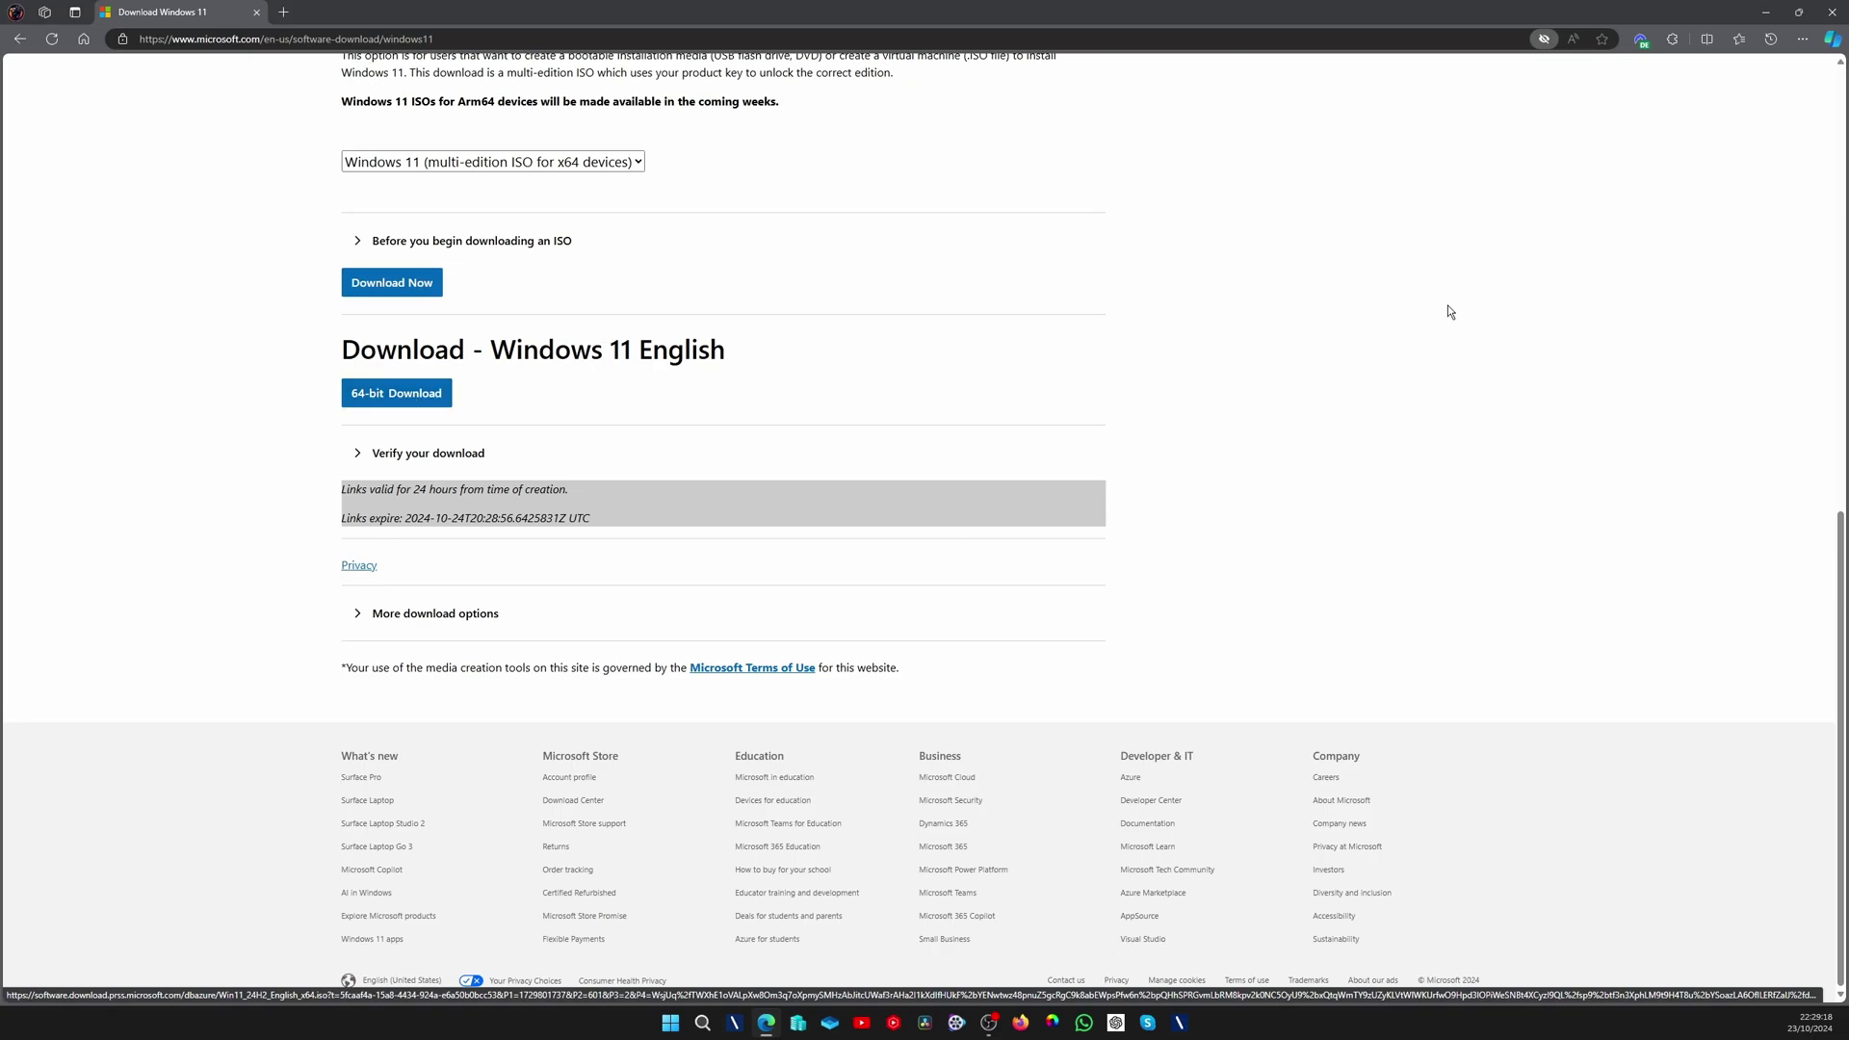
{"action": "left_click", "coordinate": [1835, 13]}
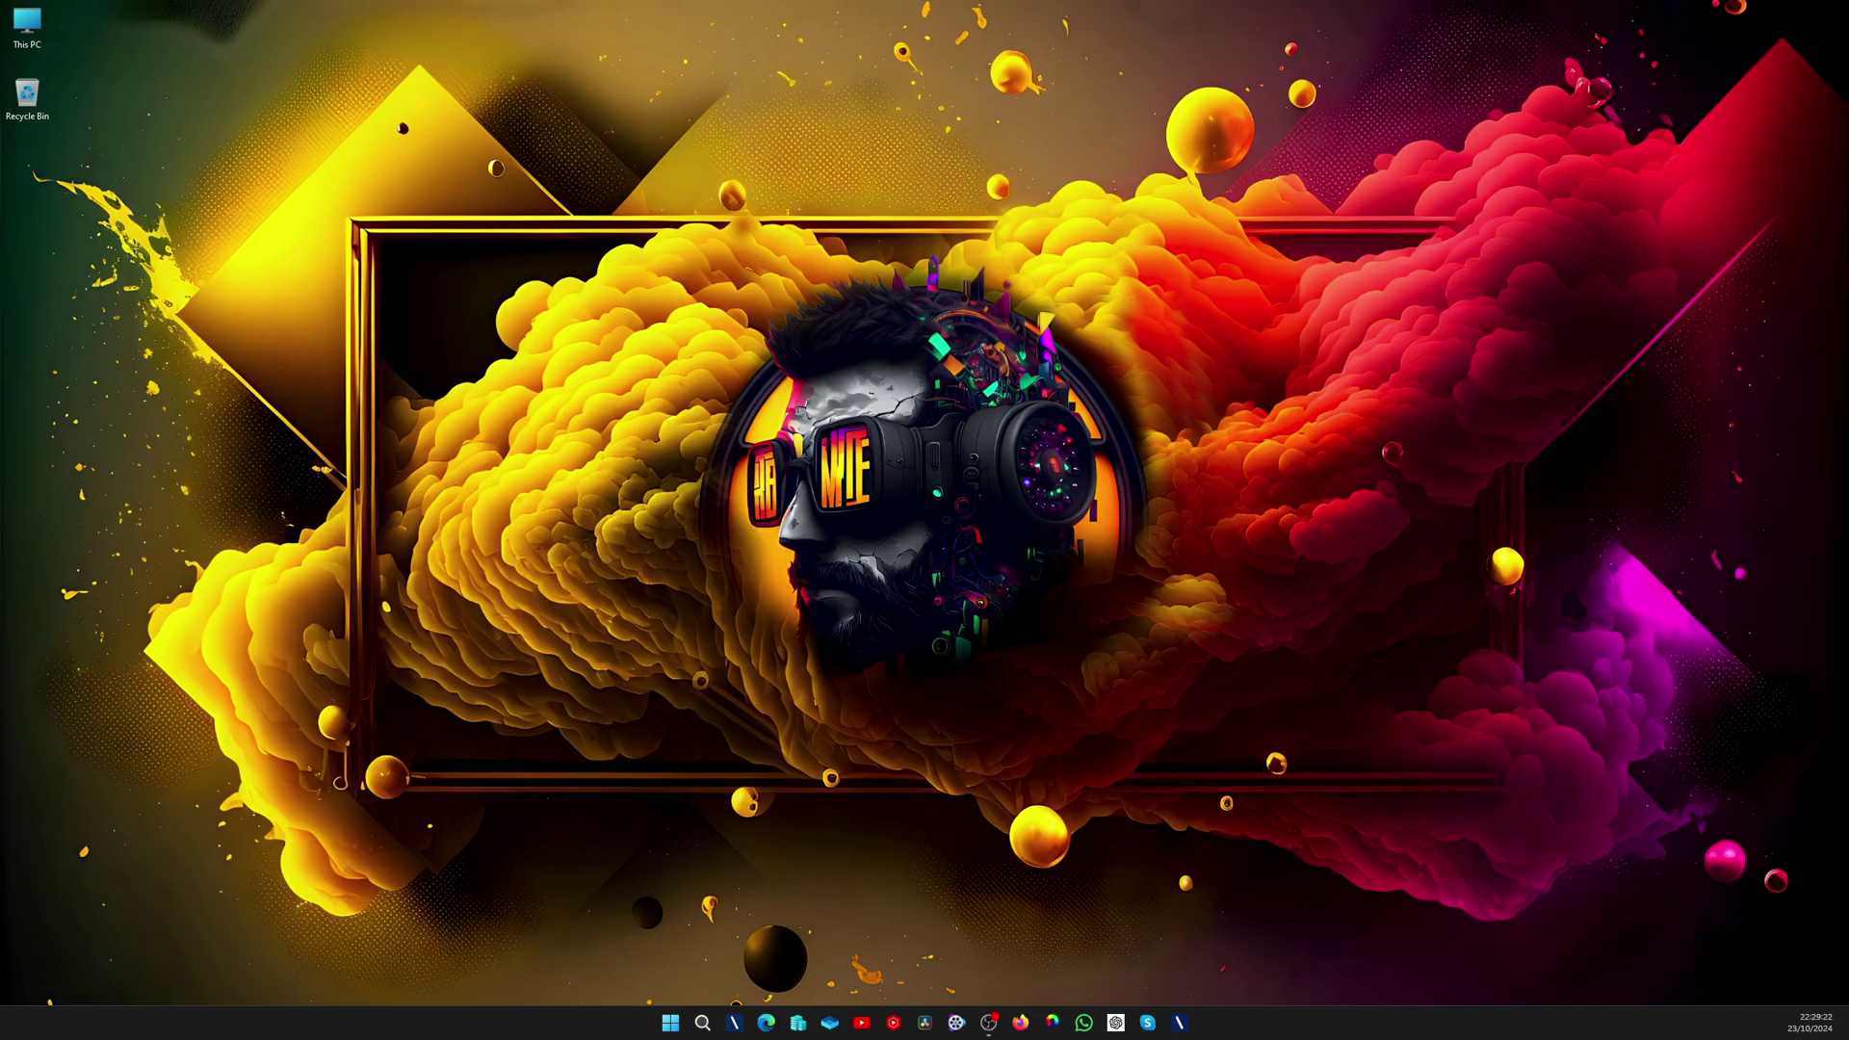
Step: Run setup.exe from the Windows 11 ISO mounted as DVD Drive (E:)
{"action": "left_click_drag", "start_coordinate": [238, 203], "coordinate": [29, 169]}
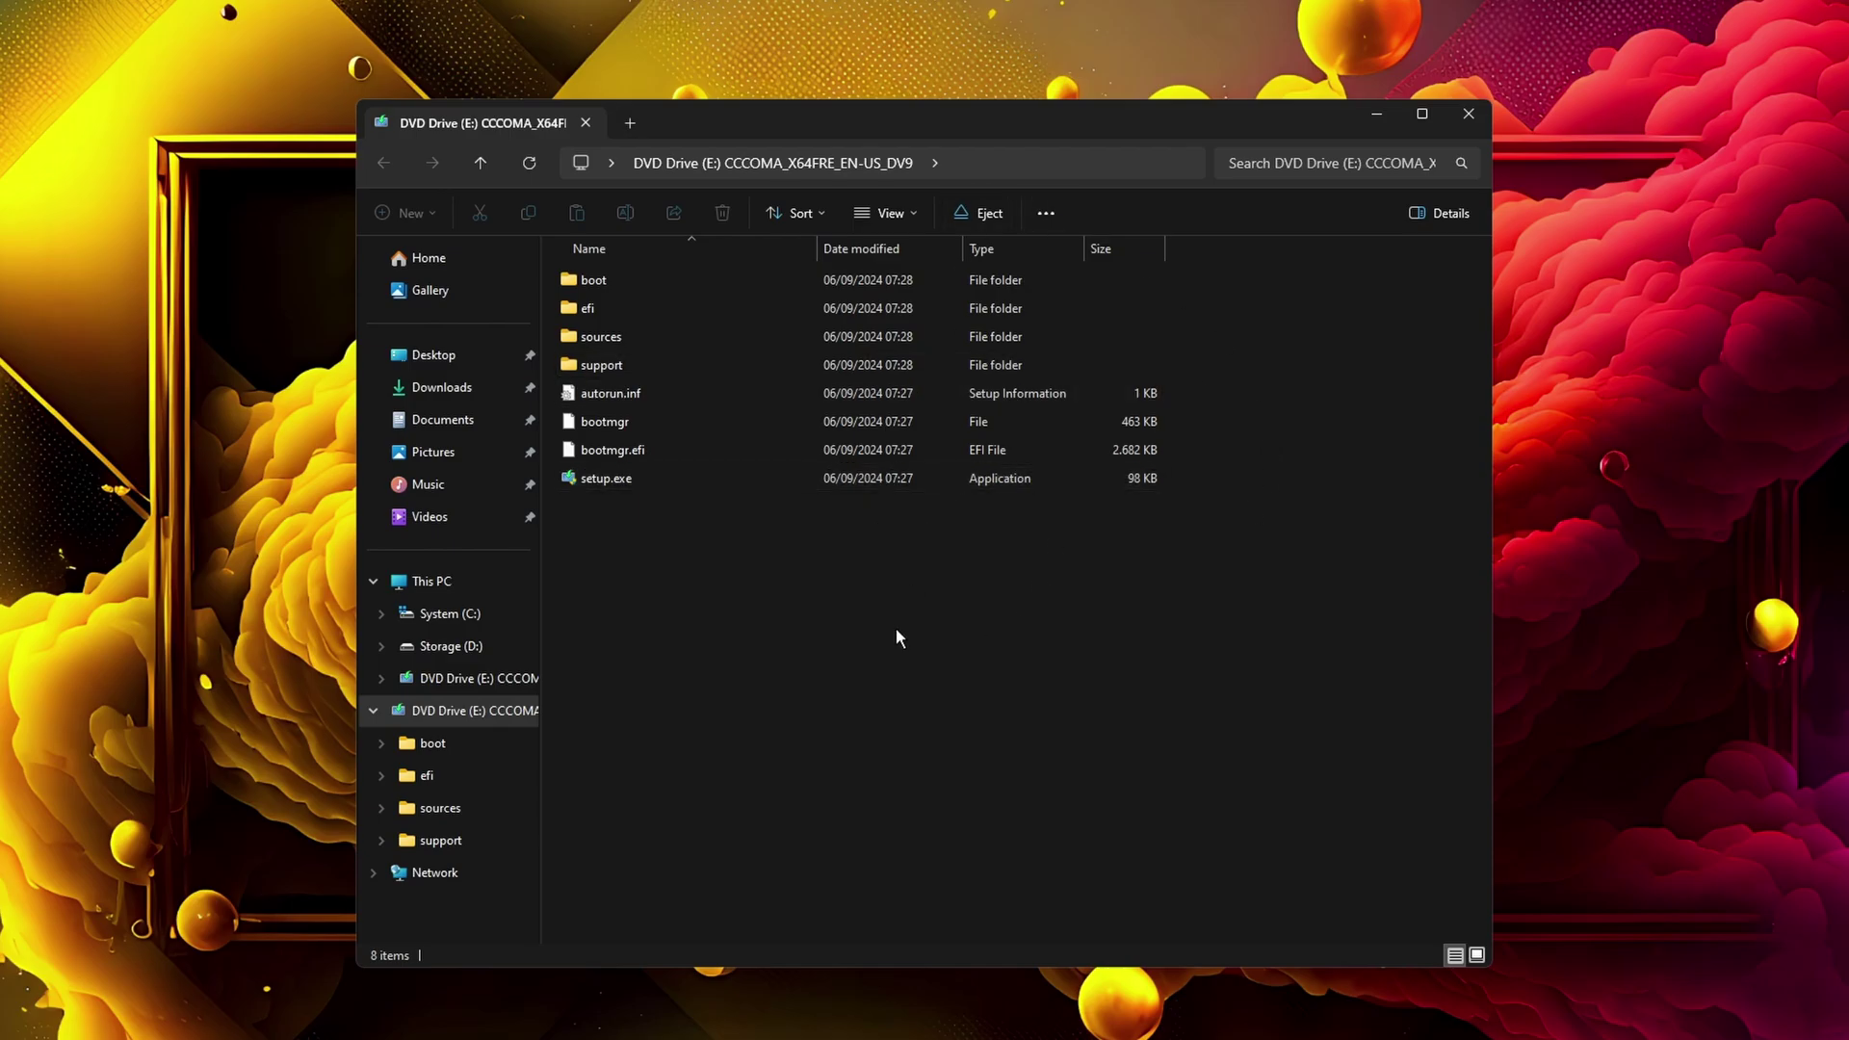
{"action": "double_click", "coordinate": [593, 482]}
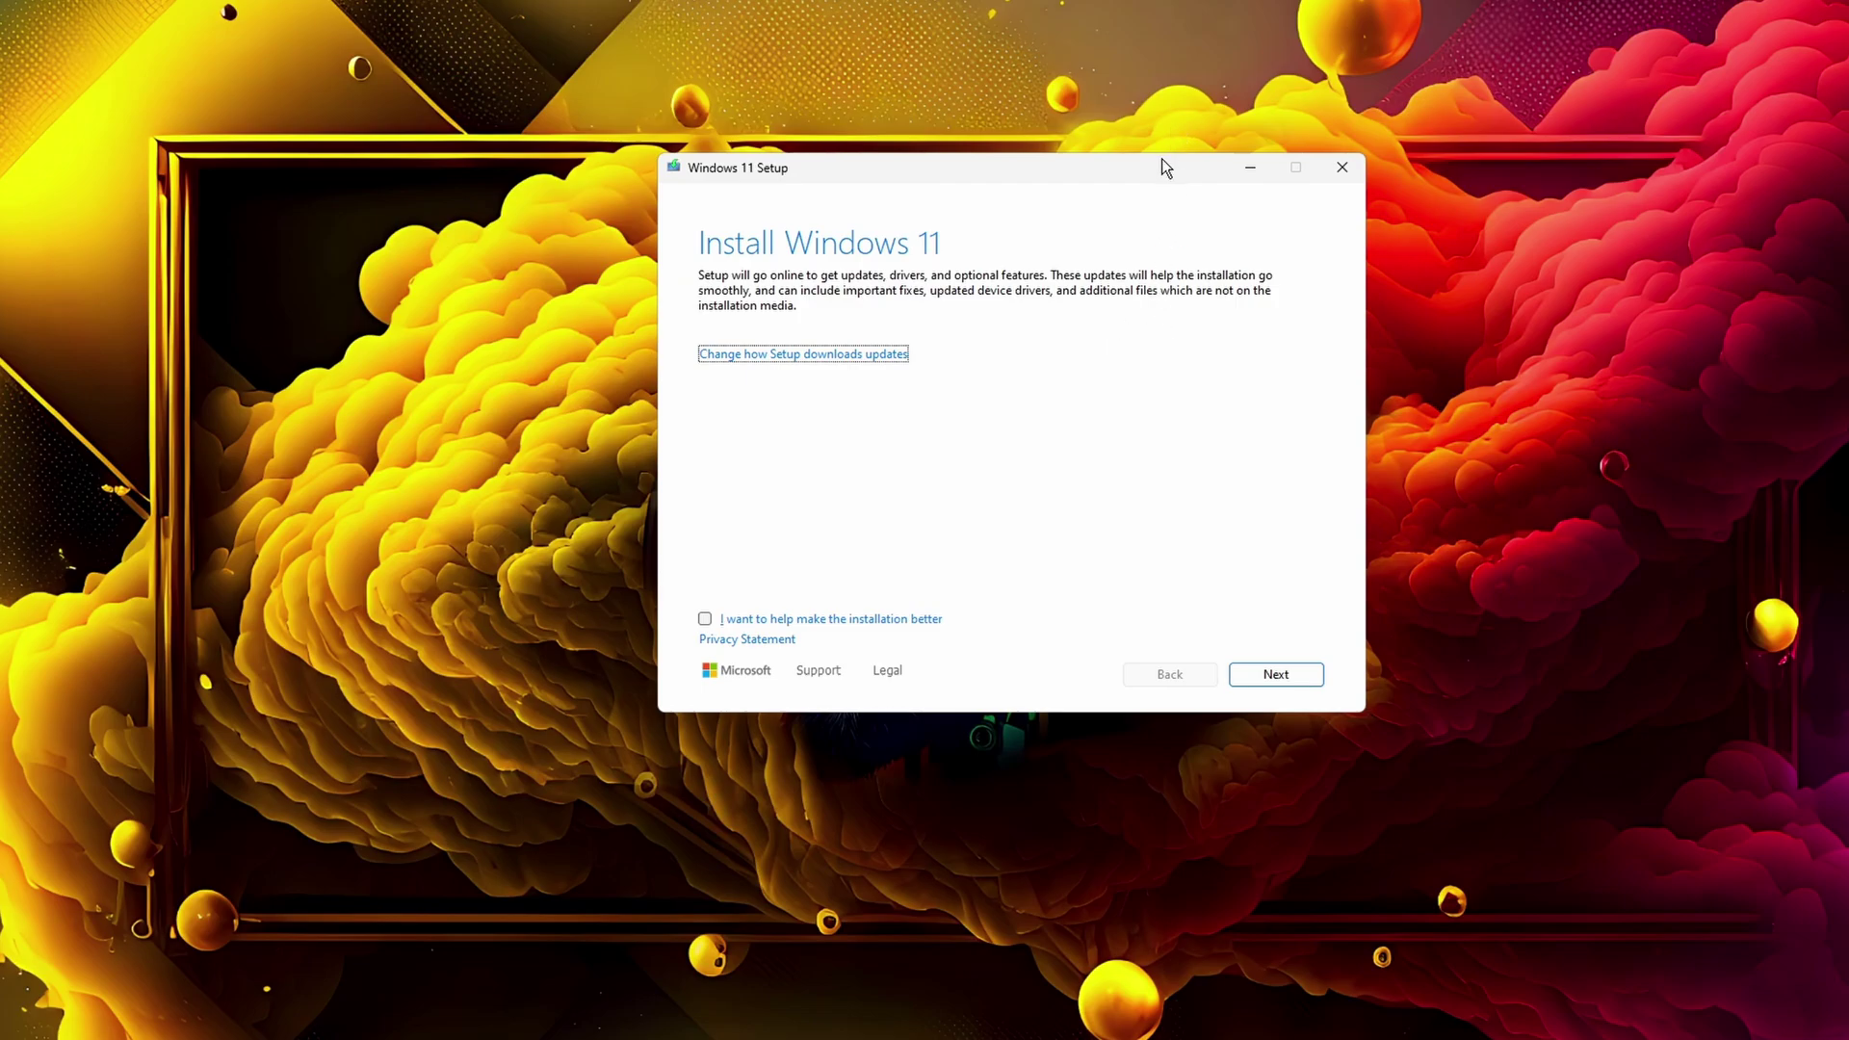
Step: Keep 'Download updates, drivers and optional features' selected and proceed to Ready to install
{"action": "left_click_drag", "start_coordinate": [1161, 159], "coordinate": [1115, 177]}
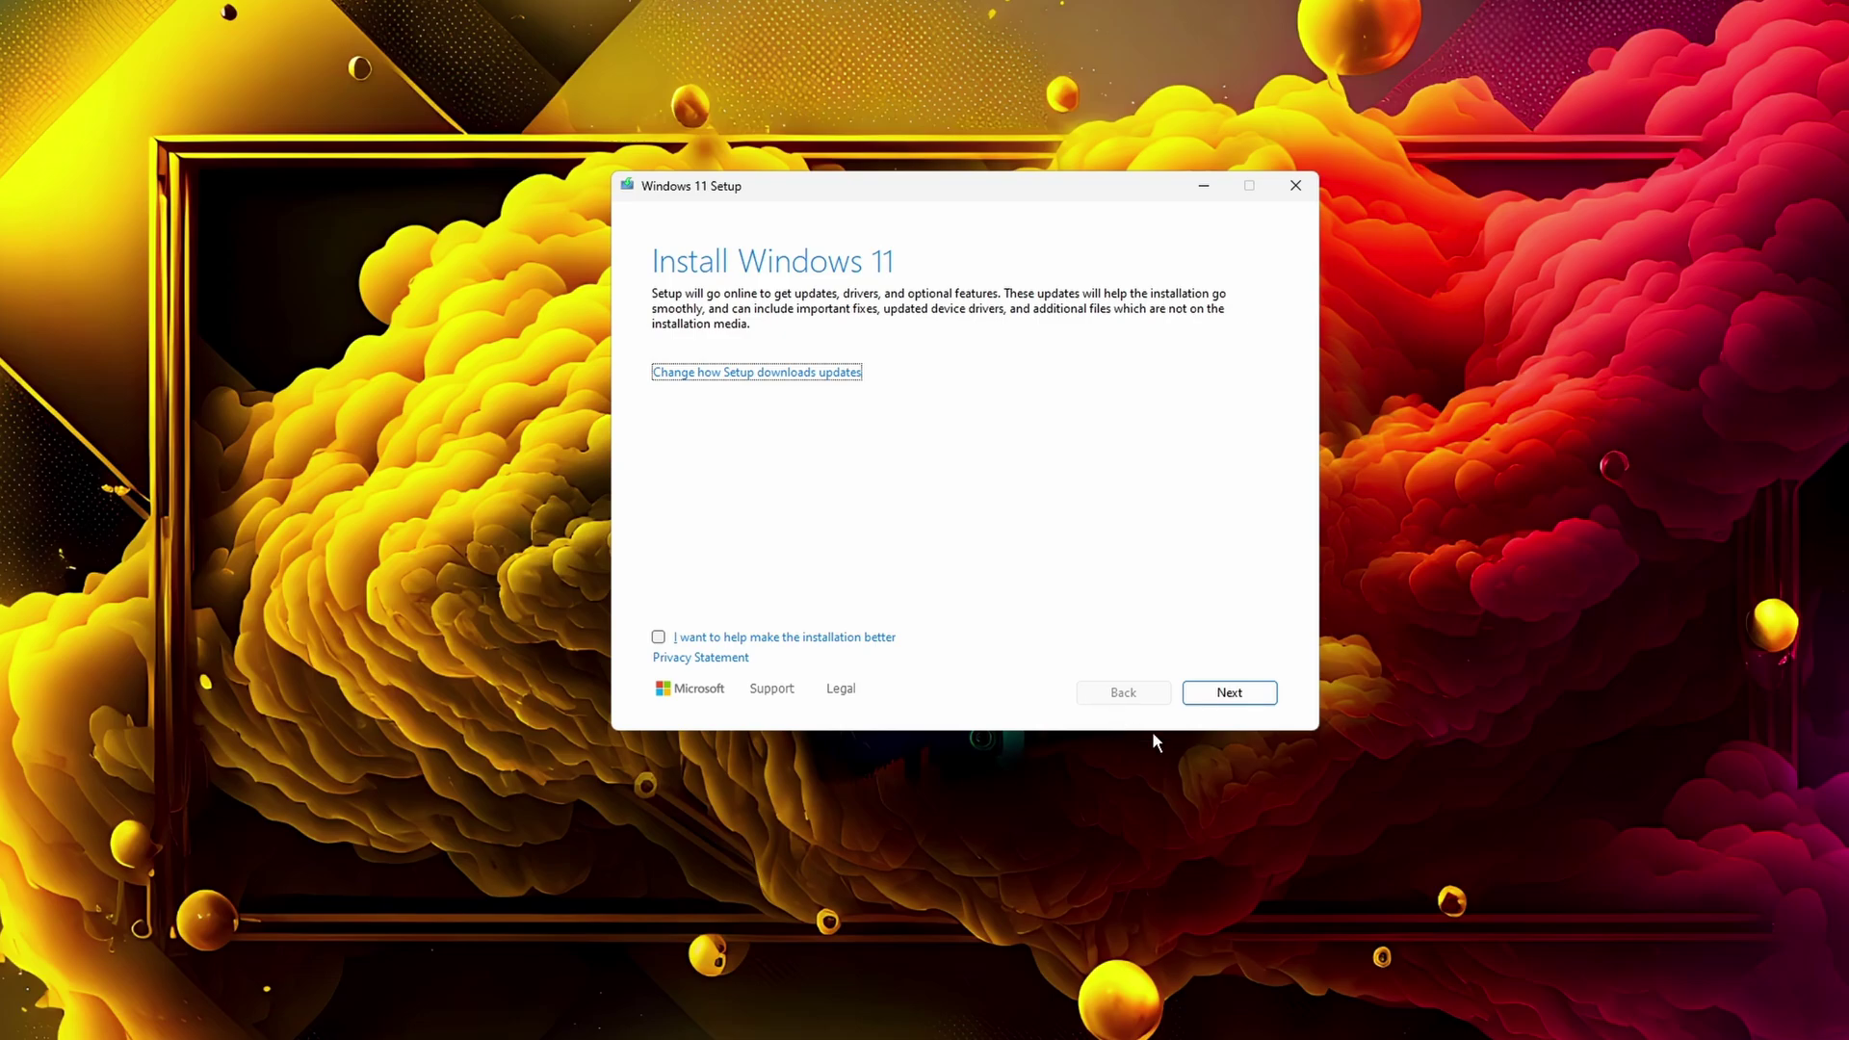
{"action": "left_click", "coordinate": [728, 380]}
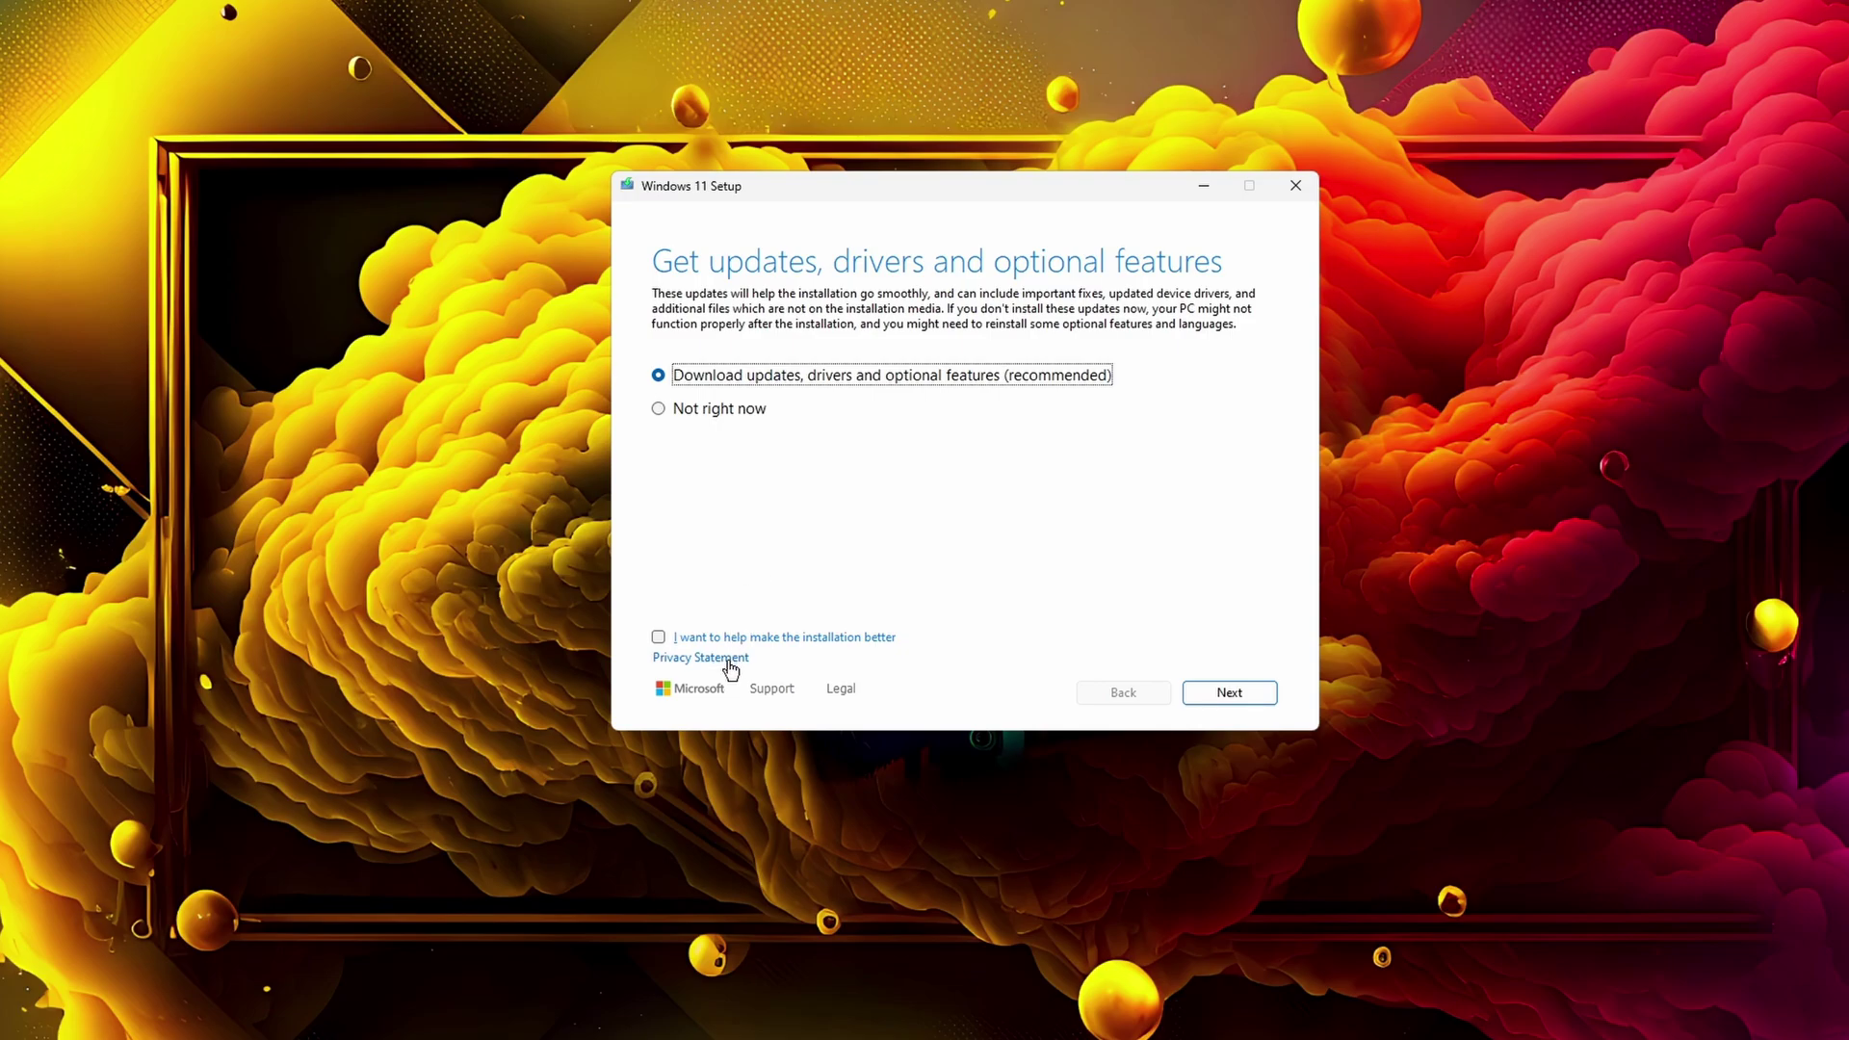
{"action": "left_click", "coordinate": [1232, 698]}
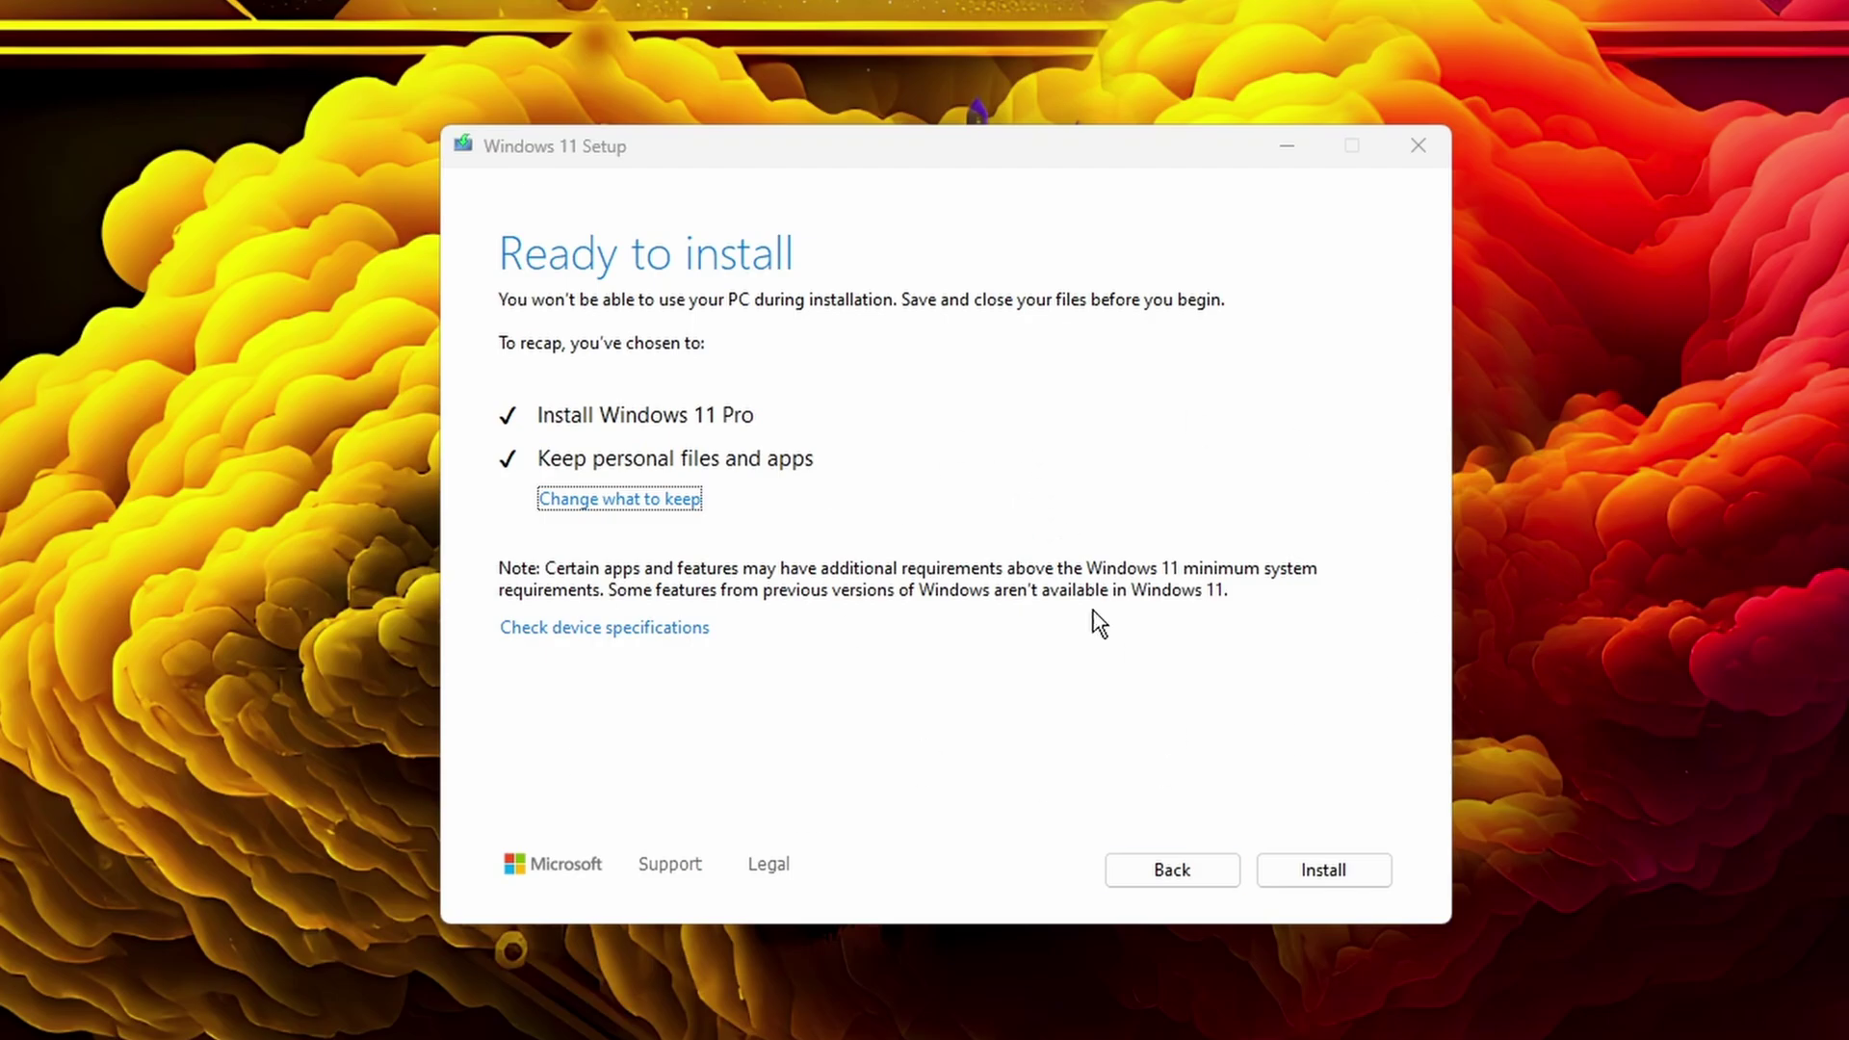
Step: Choose 'Keep personal files and apps' and start the Windows 11 Pro in-place upgrade
{"action": "left_click", "coordinate": [649, 500]}
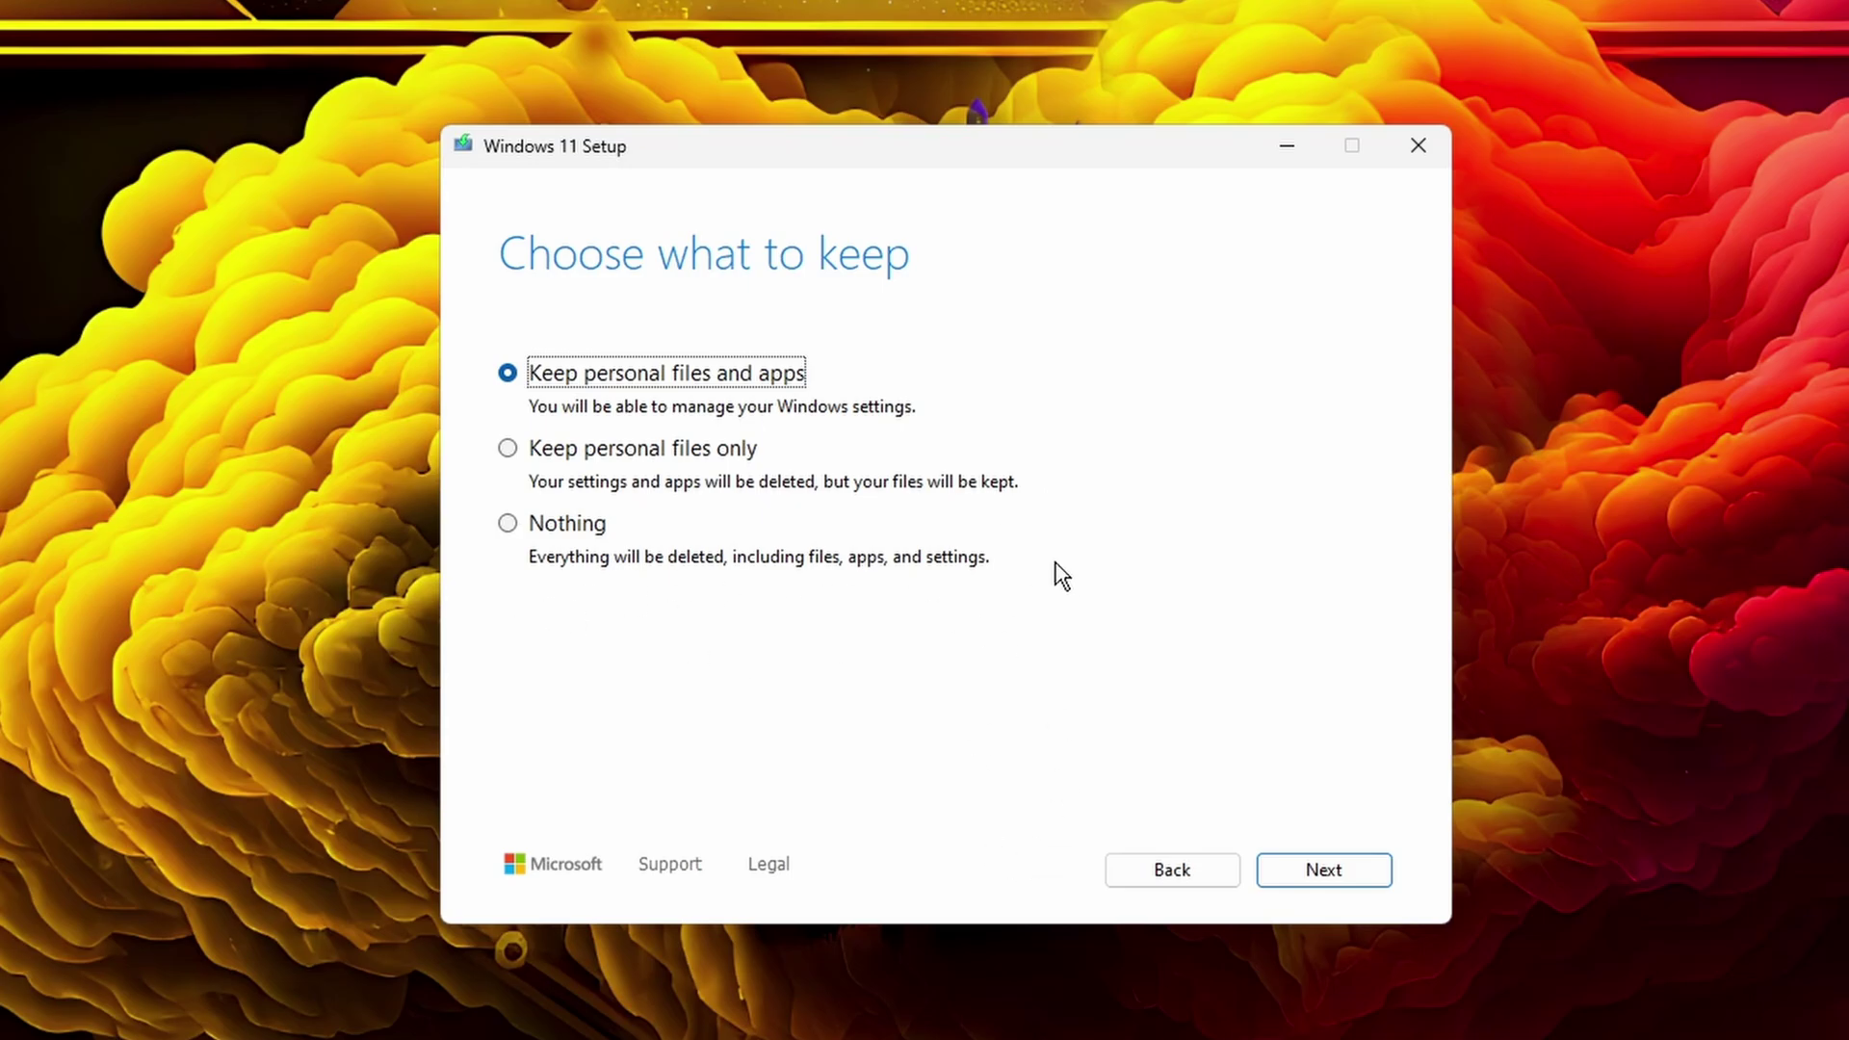
{"action": "left_click", "coordinate": [527, 451]}
{"action": "left_click", "coordinate": [520, 527]}
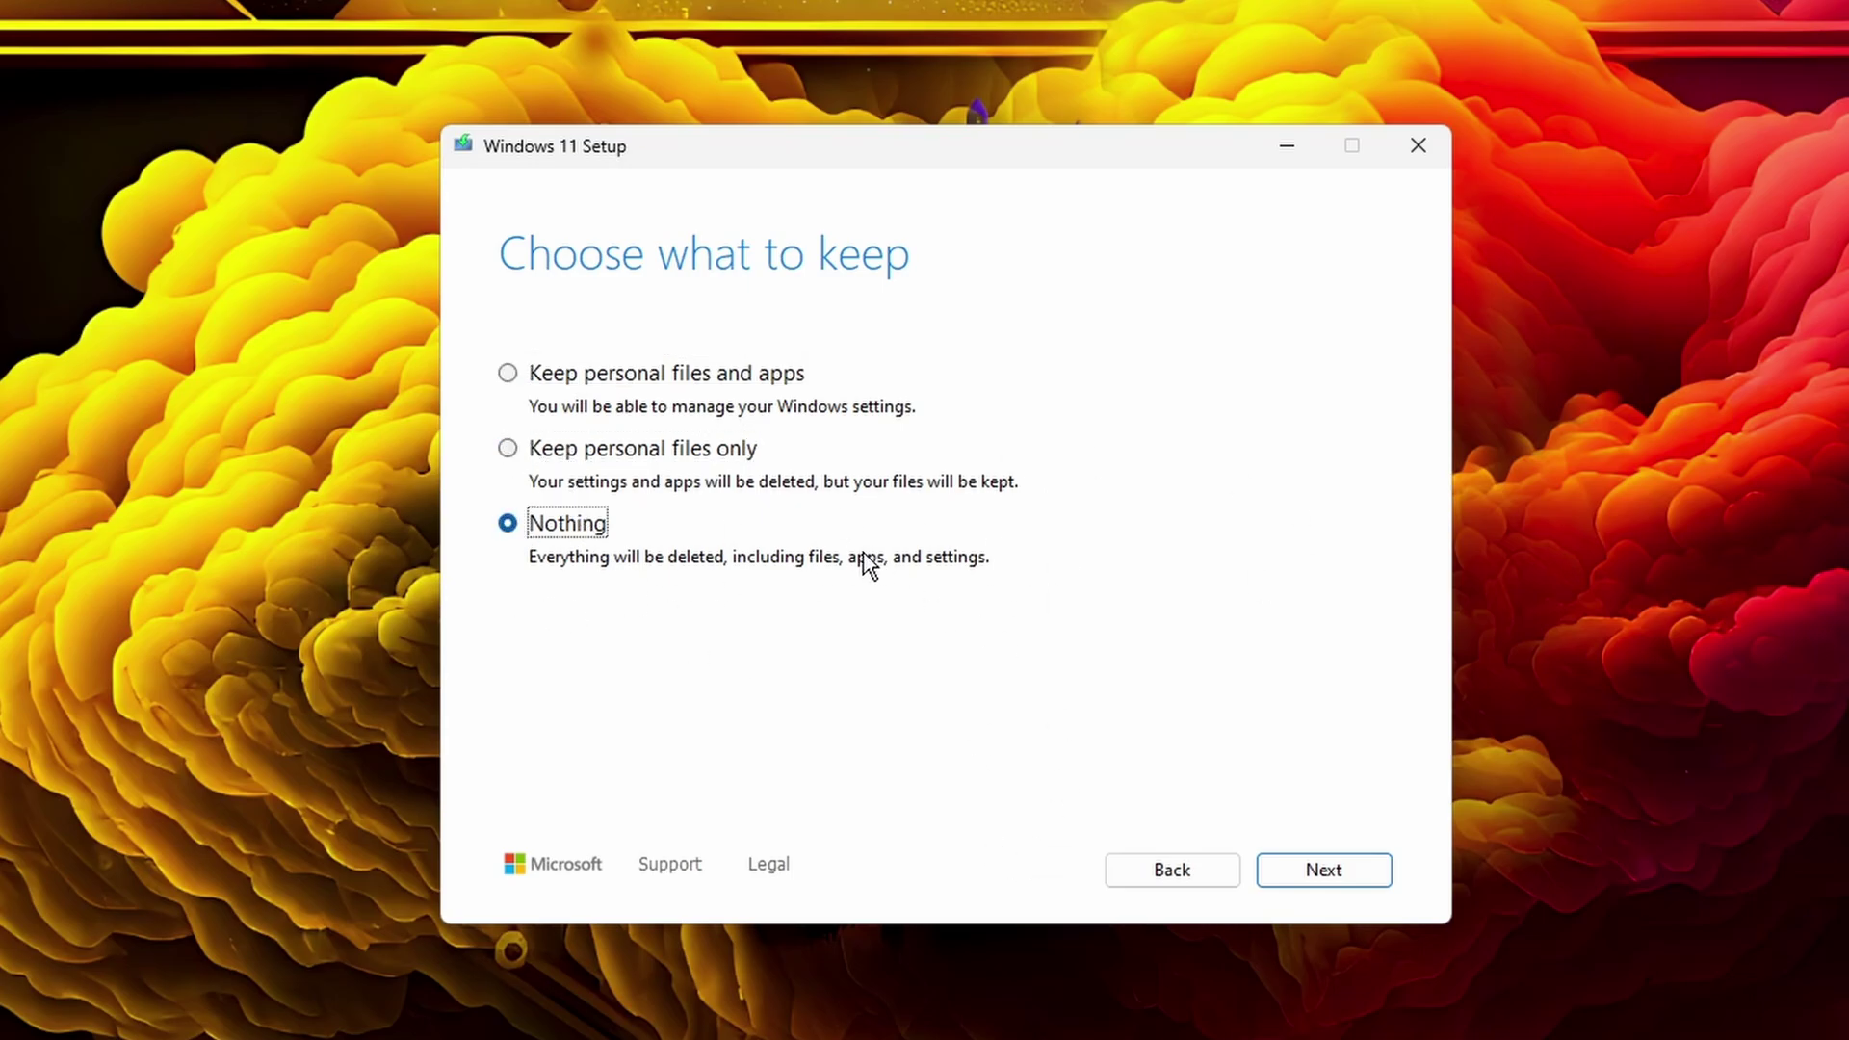
{"action": "left_click", "coordinate": [501, 373]}
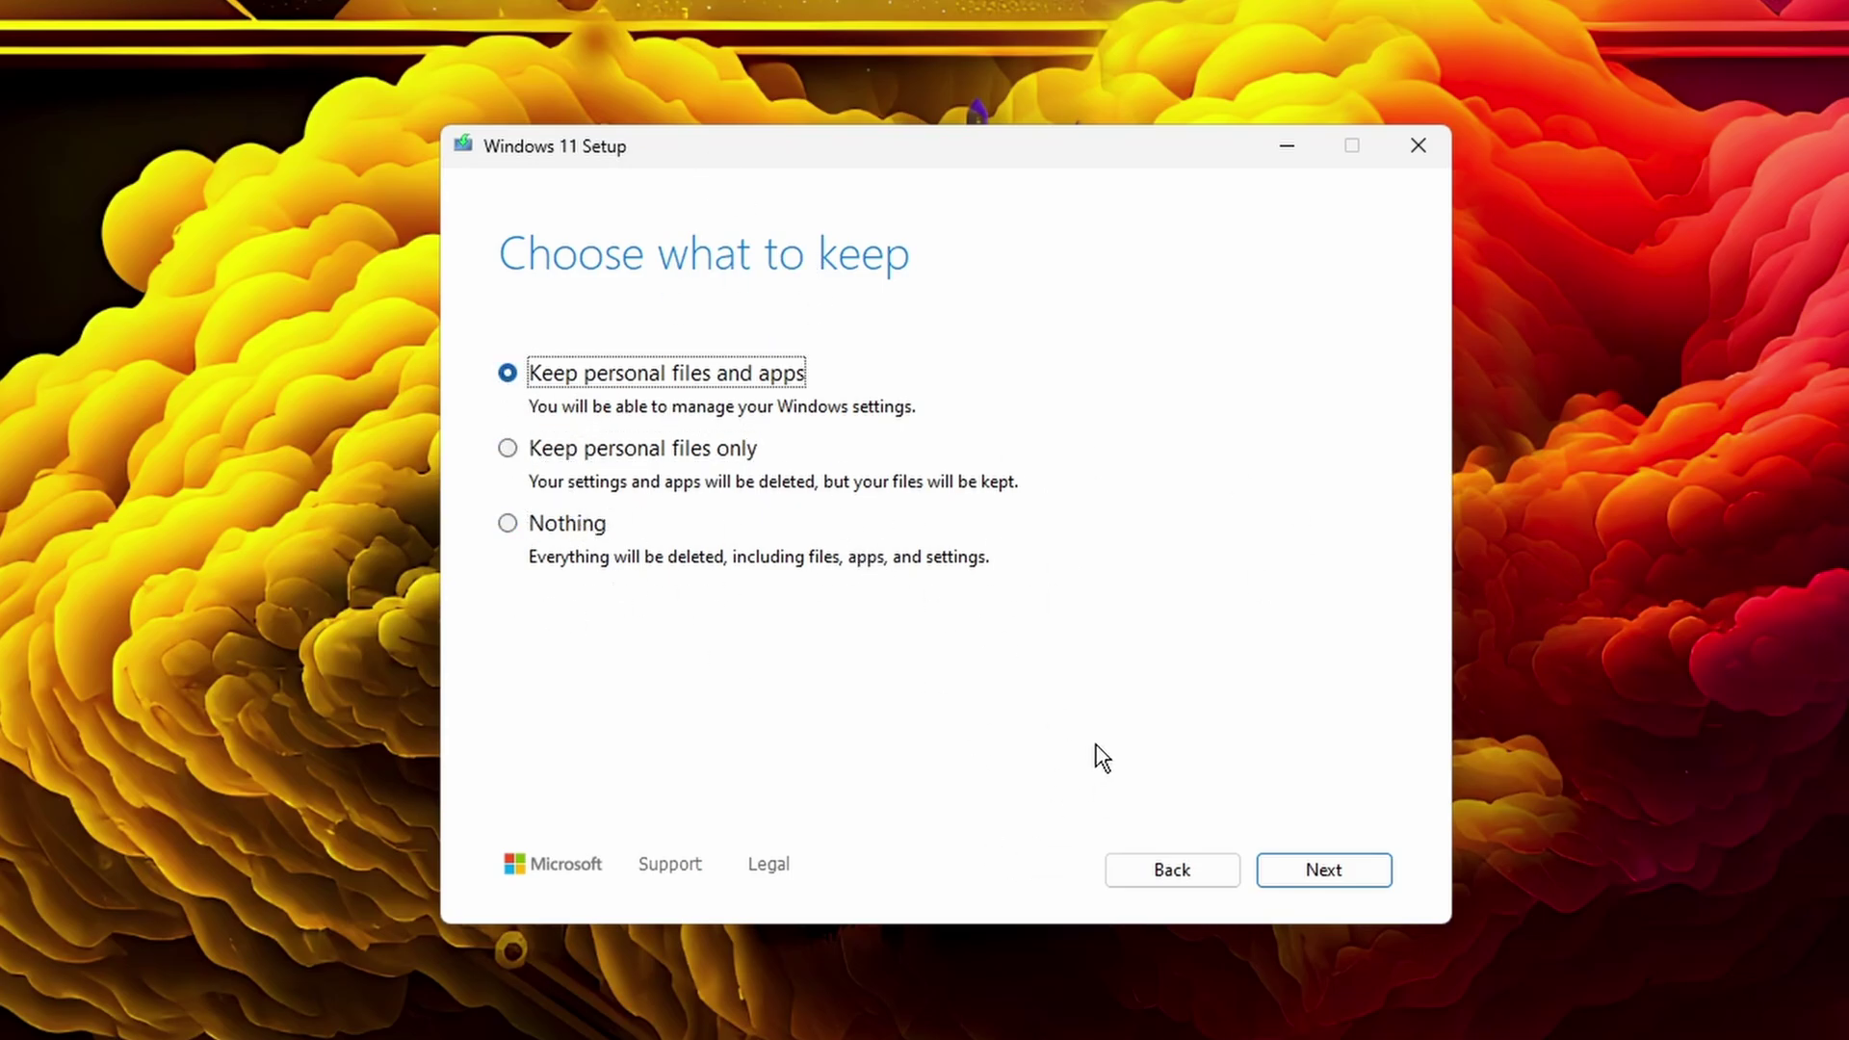
{"action": "left_click", "coordinate": [1283, 867]}
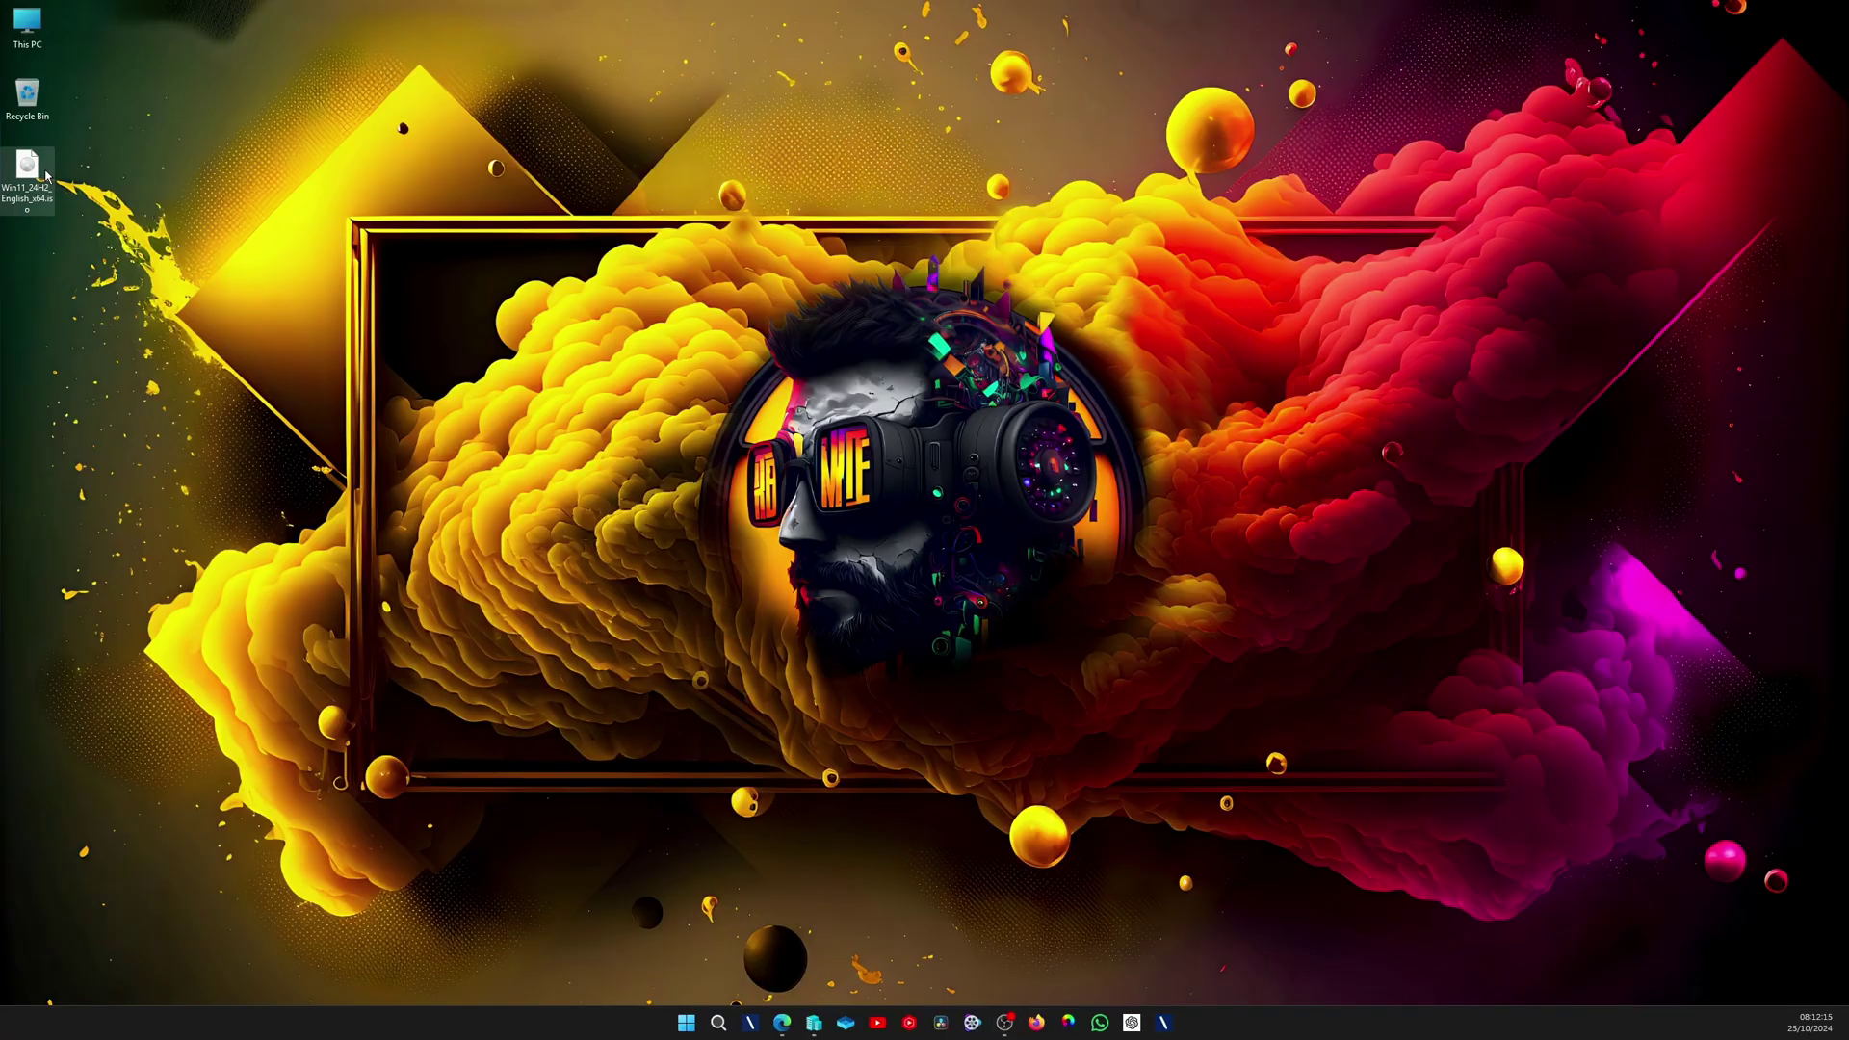
Step: Check for updates in Windows Update after the upgrade
{"action": "left_click", "coordinate": [655, 865]}
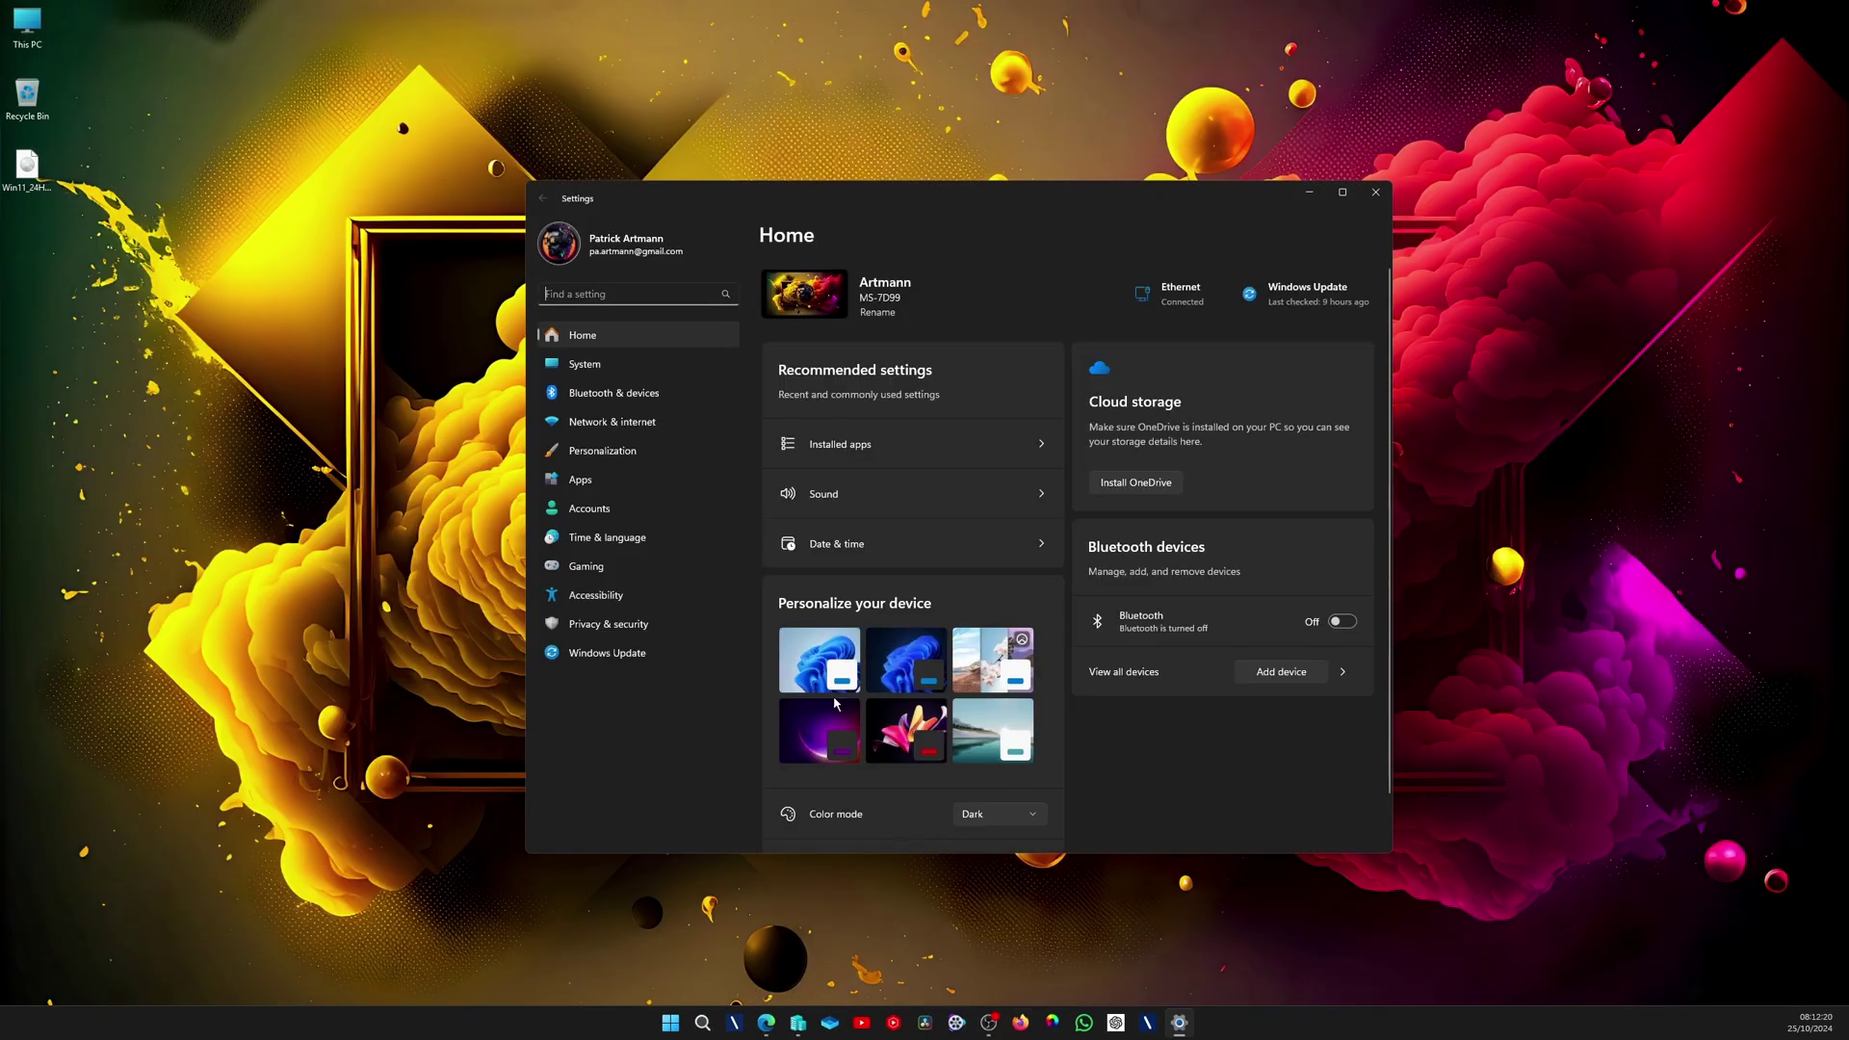
{"action": "left_click", "coordinate": [607, 653]}
{"action": "left_click", "coordinate": [1288, 304]}
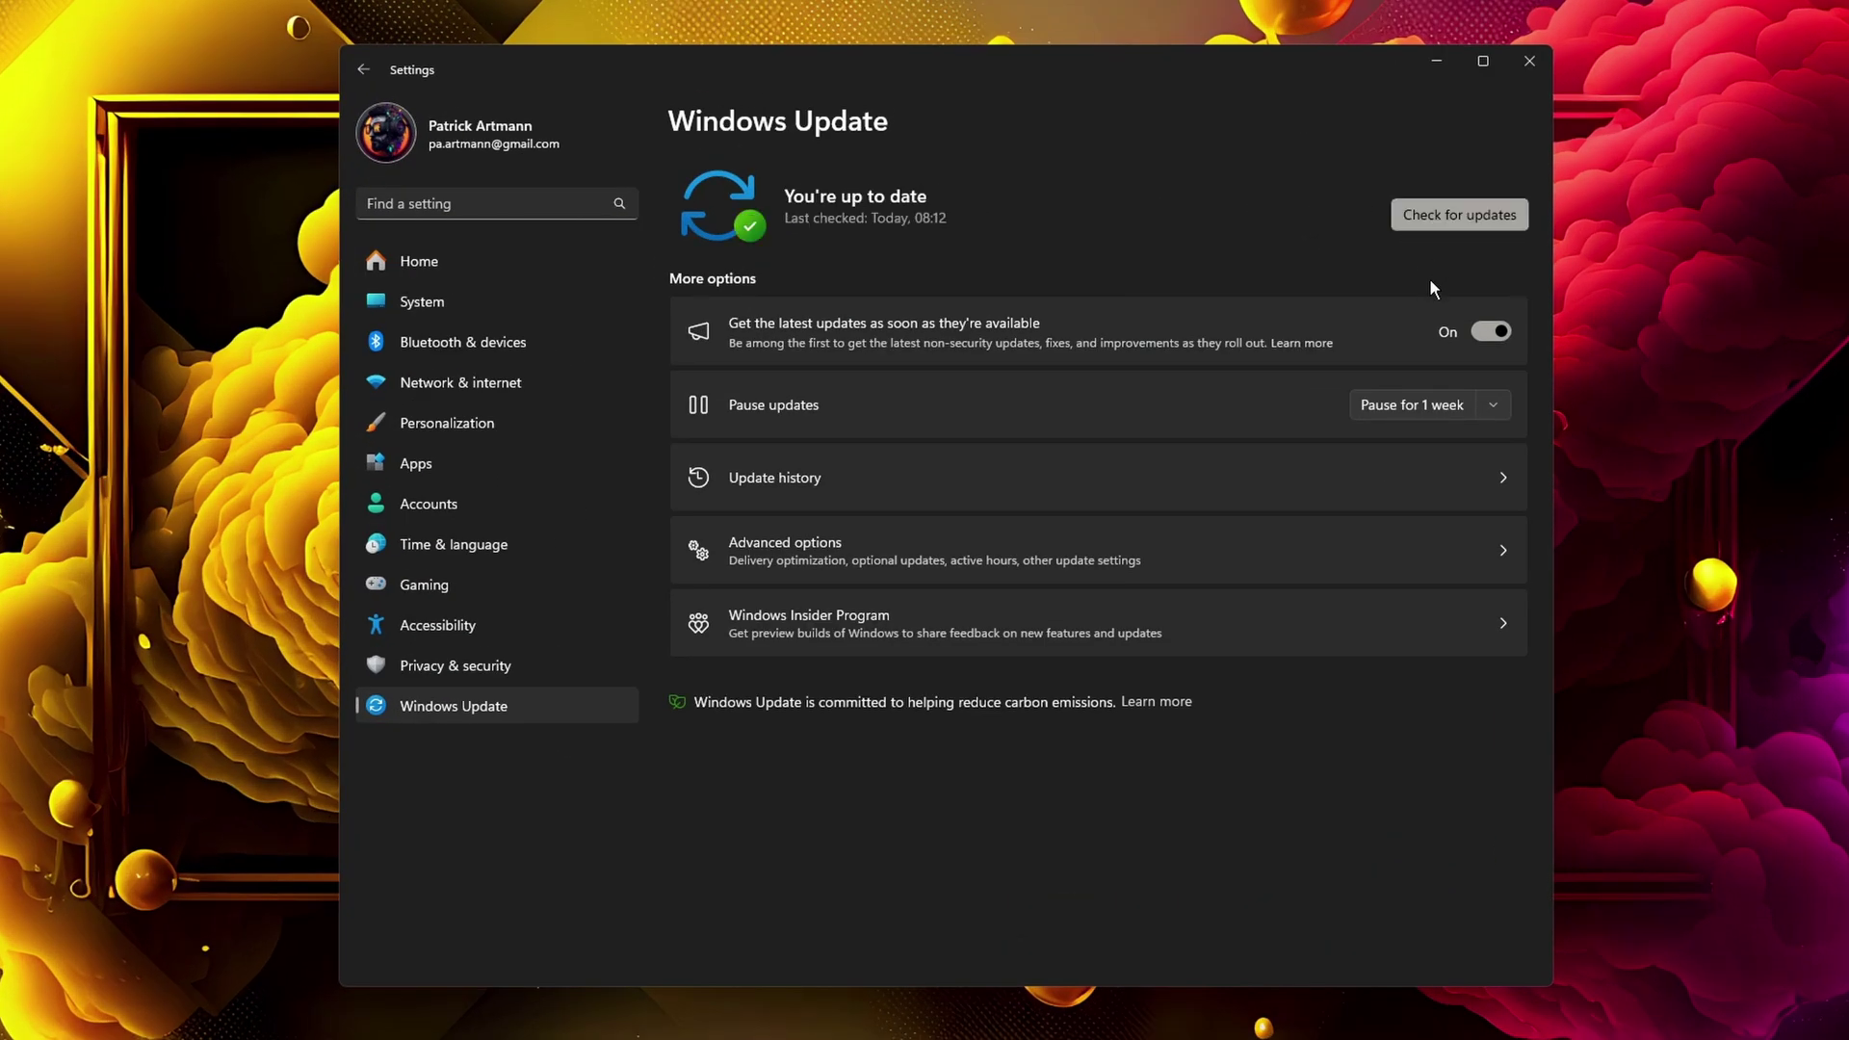
Step: Confirm Windows 11 Pro version 24H2, OS build 26100.2161, in About, then close Settings
{"action": "left_click", "coordinate": [487, 301]}
{"action": "scroll", "coordinate": [858, 887], "scroll_direction": "down", "scroll_amount": 5}
{"action": "left_click", "coordinate": [830, 905]}
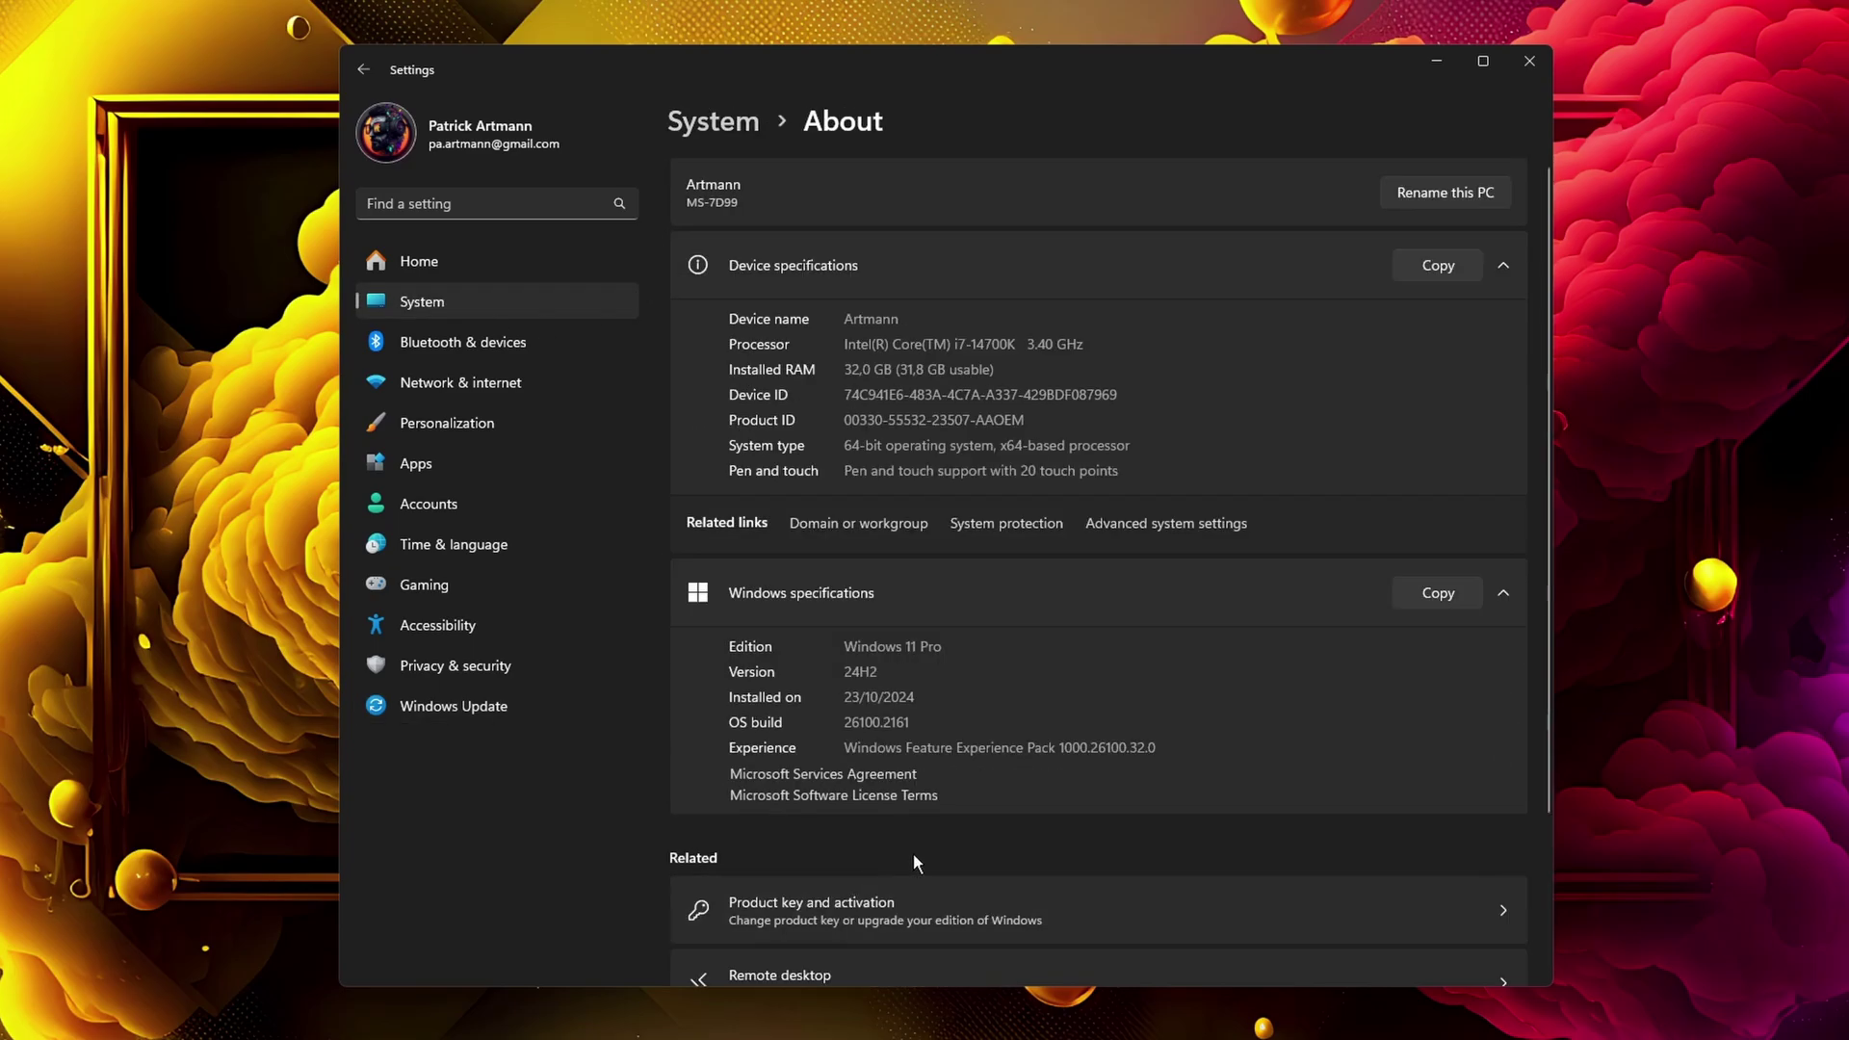
{"action": "scroll", "coordinate": [898, 712], "scroll_direction": "down", "scroll_amount": 2}
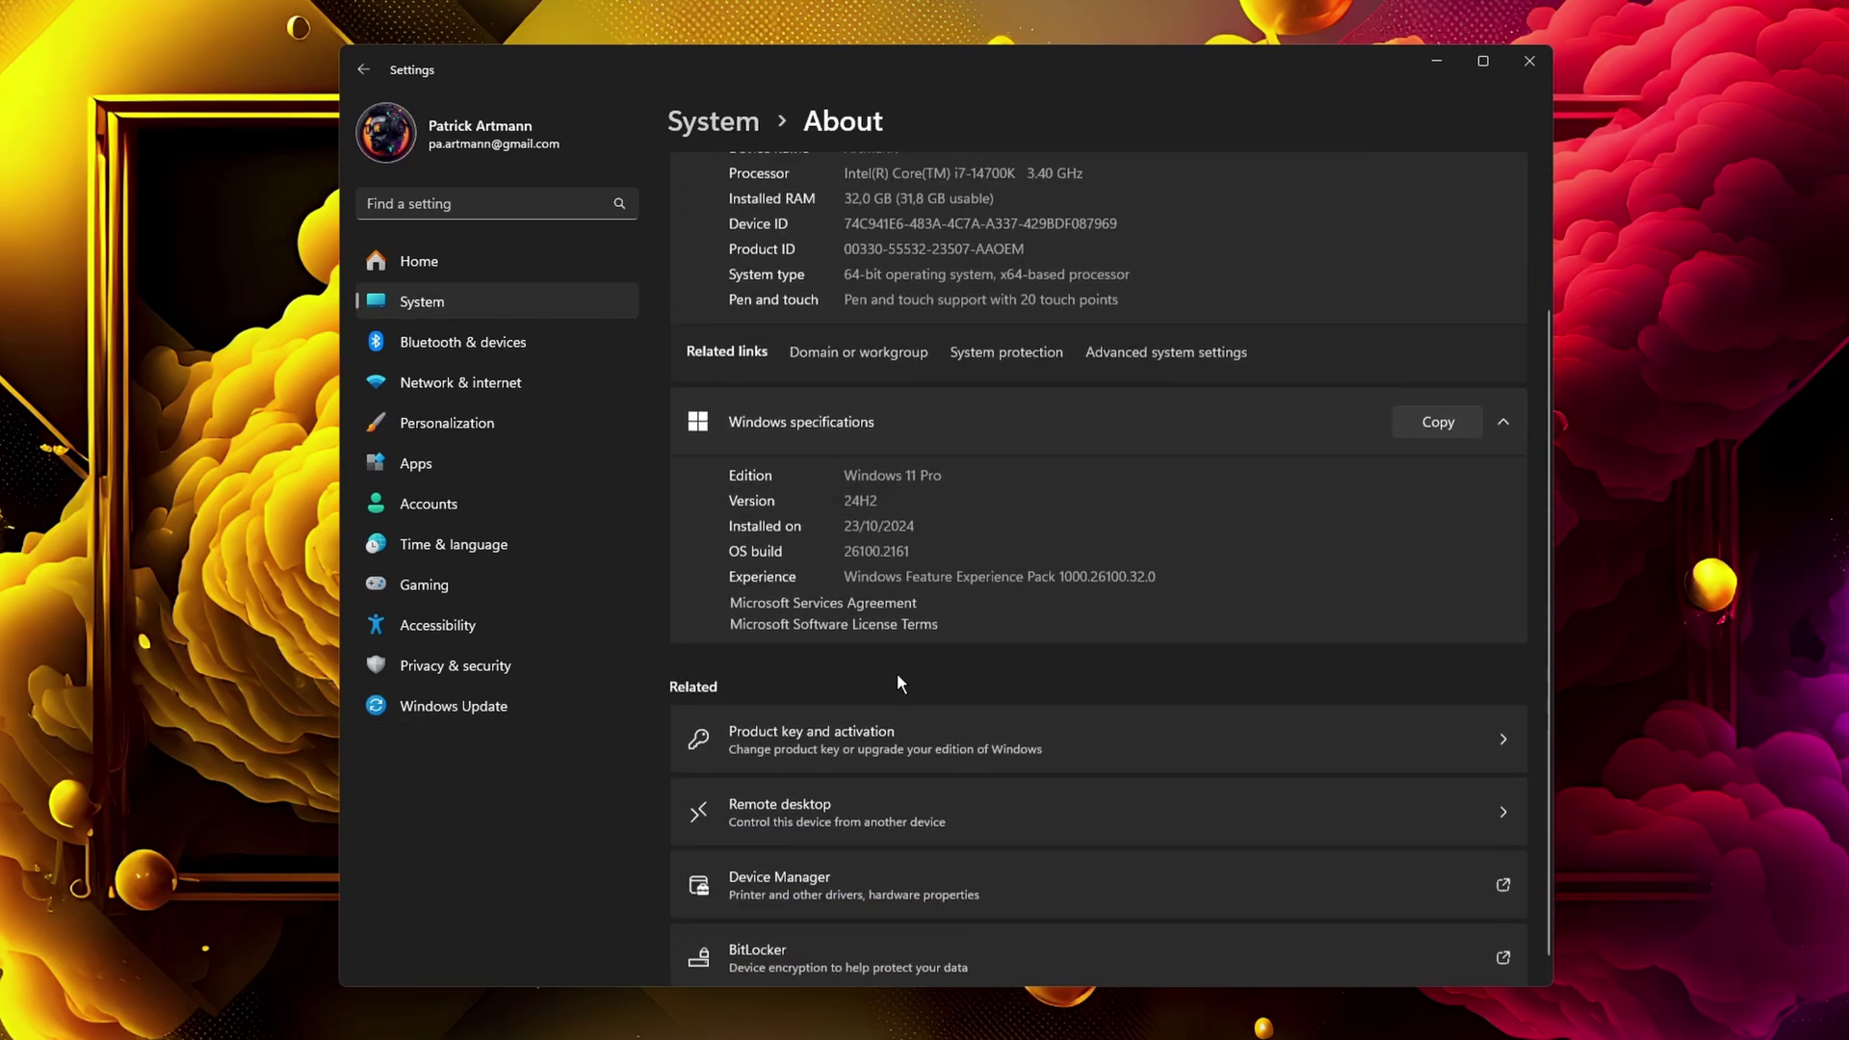
{"action": "scroll", "coordinate": [898, 682], "scroll_direction": "down", "scroll_amount": 1}
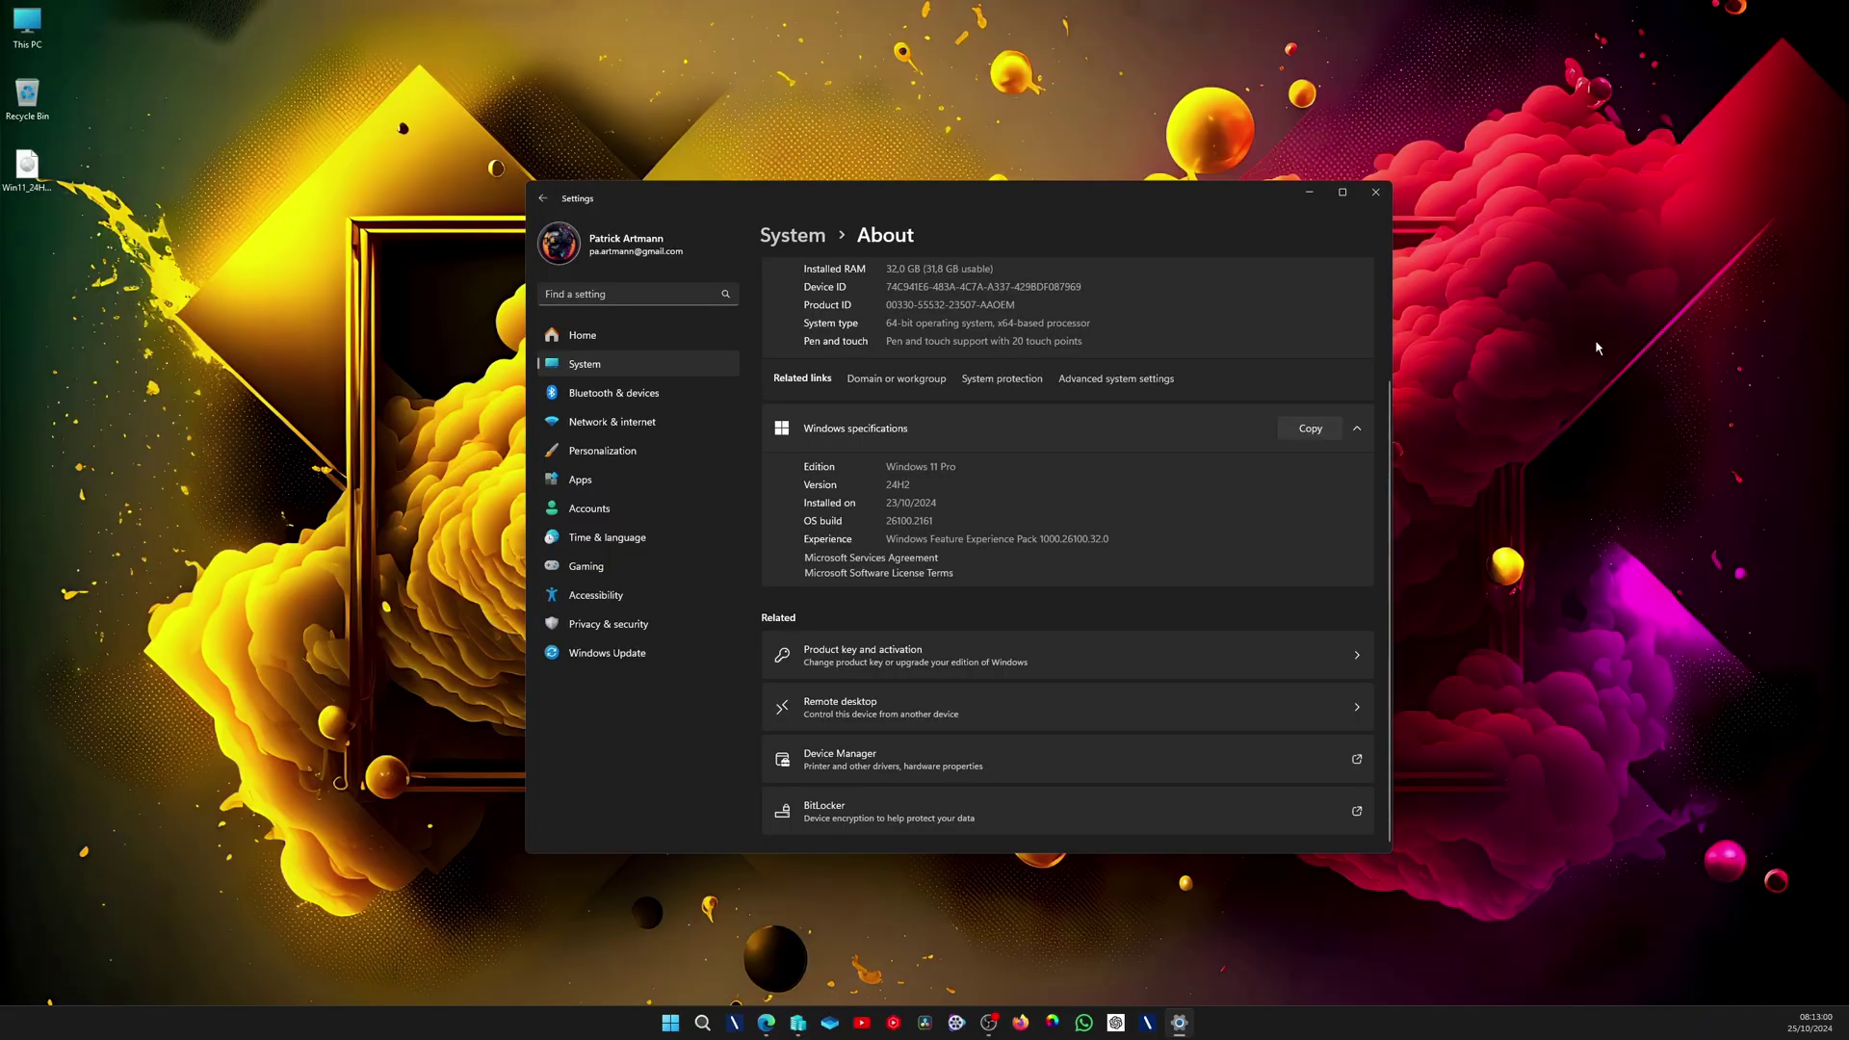
{"action": "left_click", "coordinate": [1377, 192]}
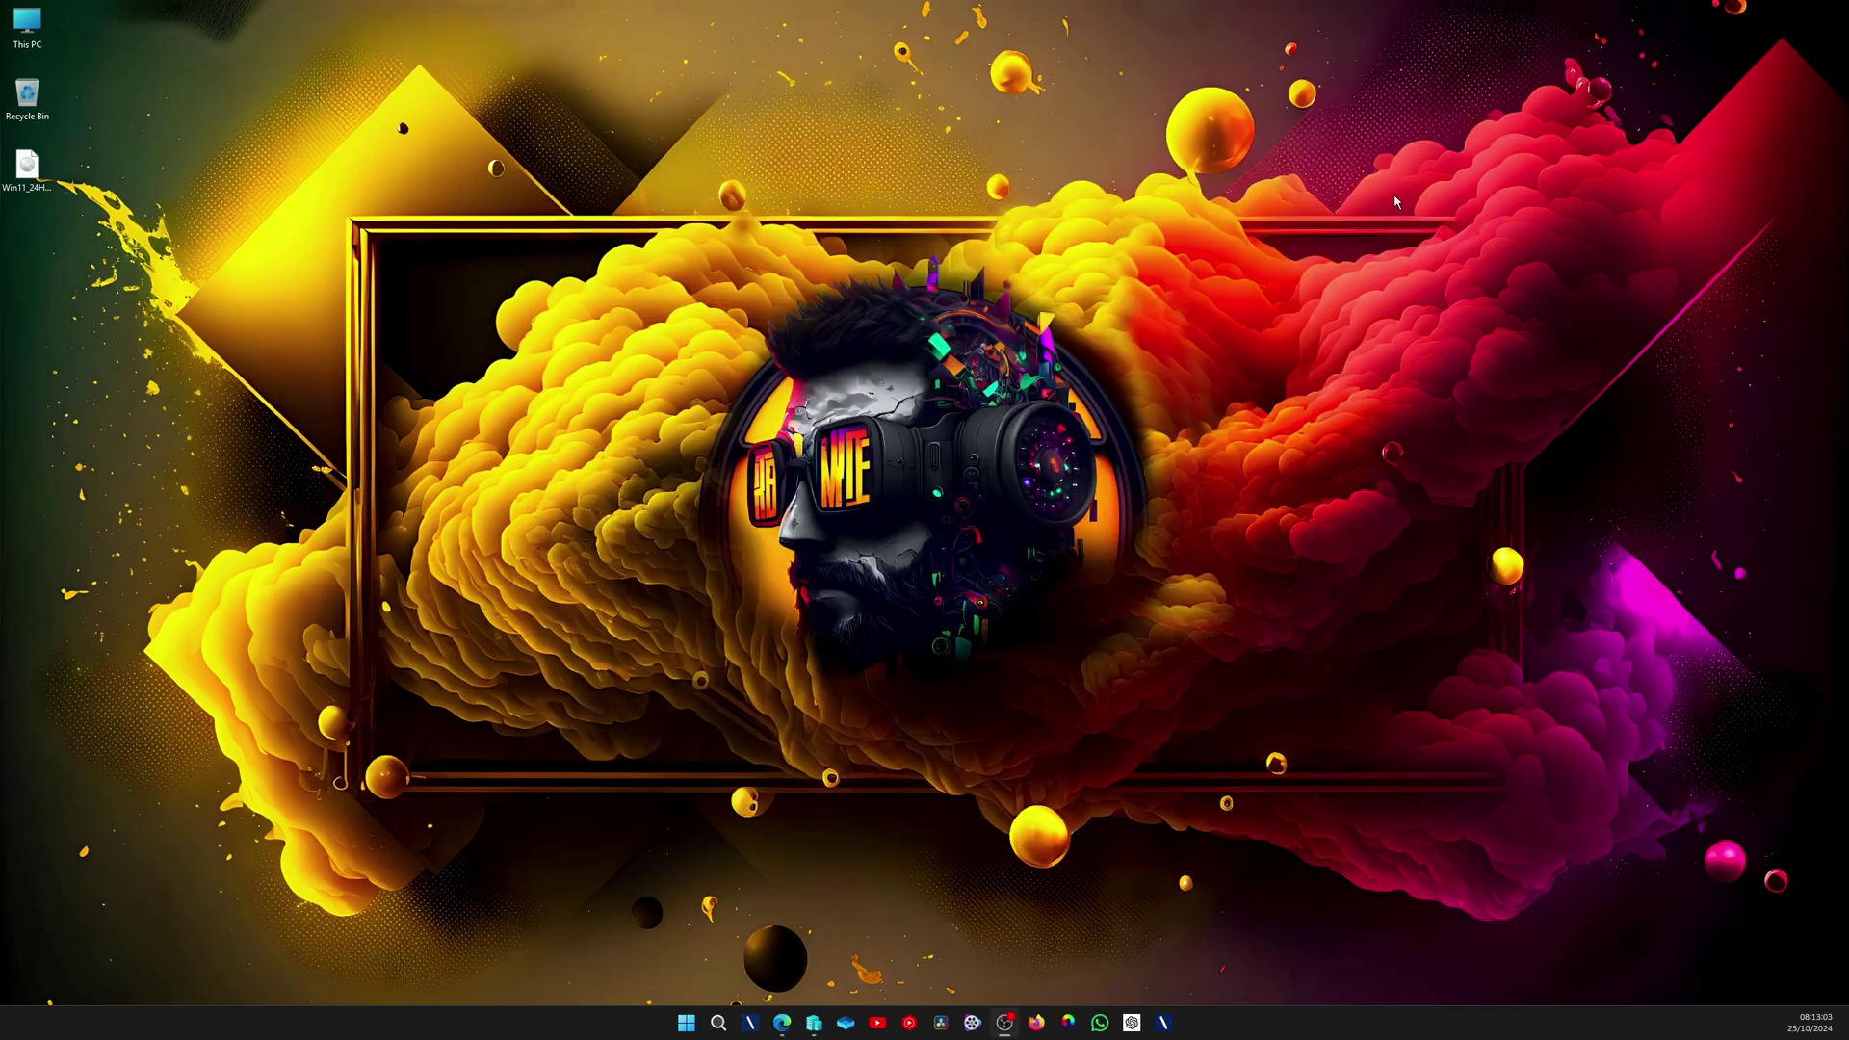